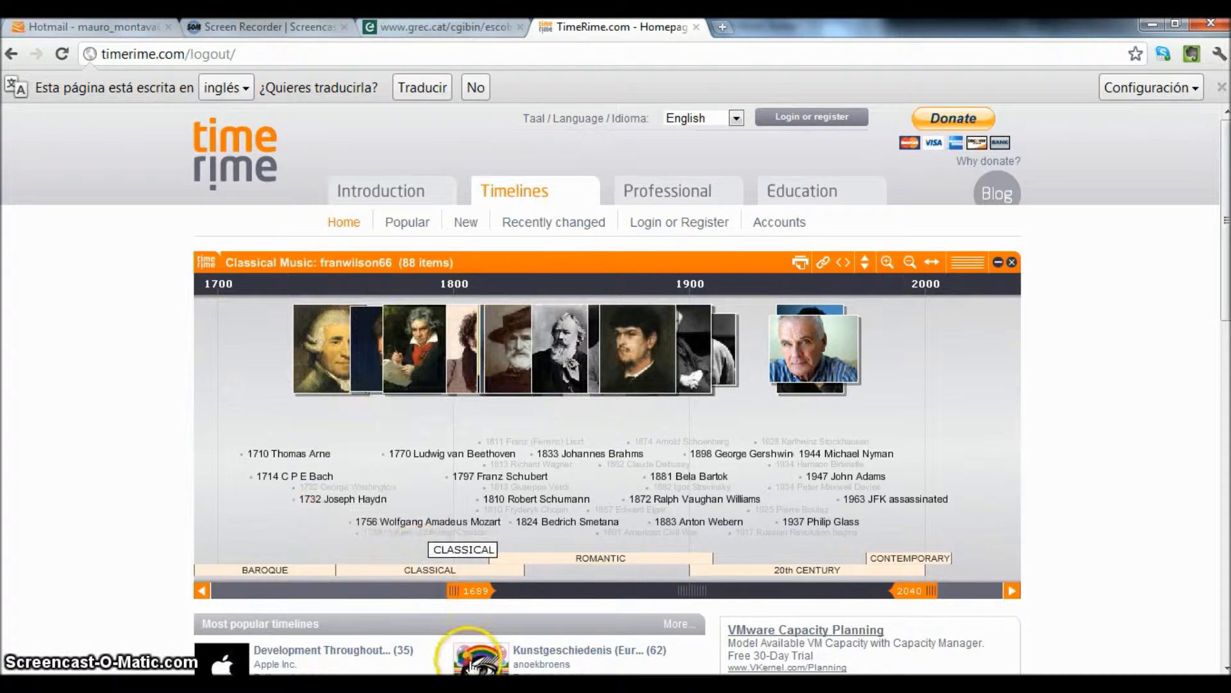
Step: Switch to the "bibliografia internet (1)" Word document and open the enciclopedia.cat link listed under Feudalisme
{"action": "mouse_move", "coordinate": [470, 684]}
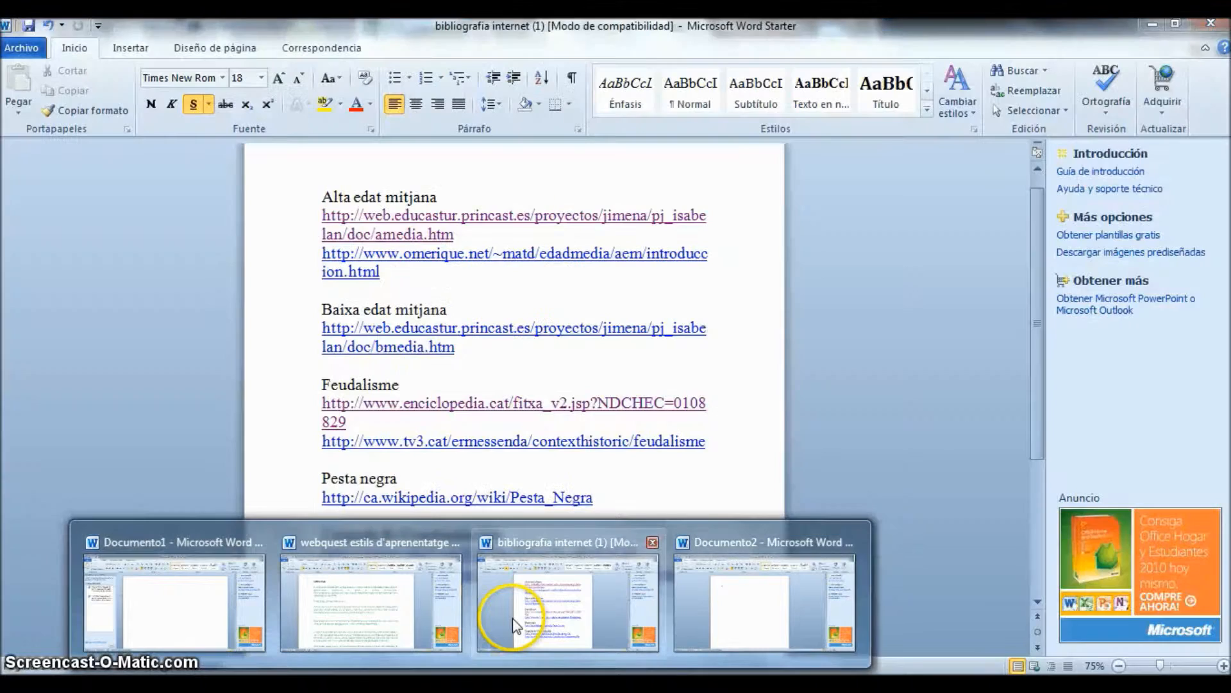
{"action": "left_click", "coordinate": [516, 619]}
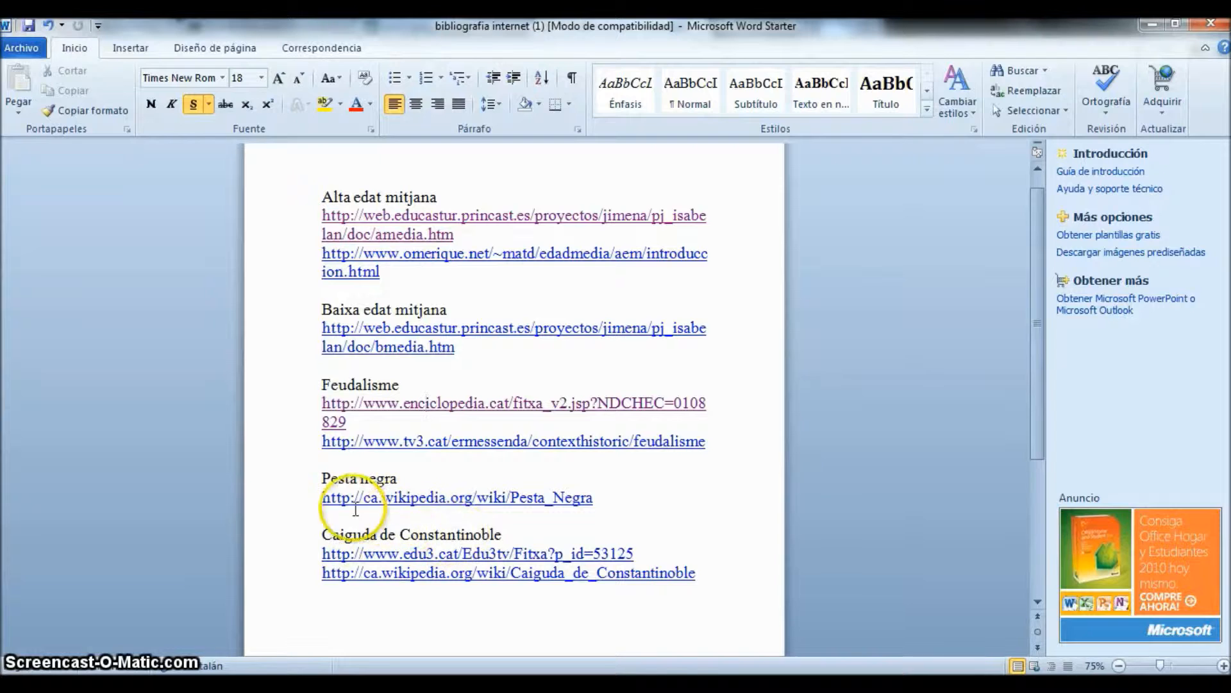
{"action": "left_click", "coordinate": [435, 409], "text": "ctrl"}
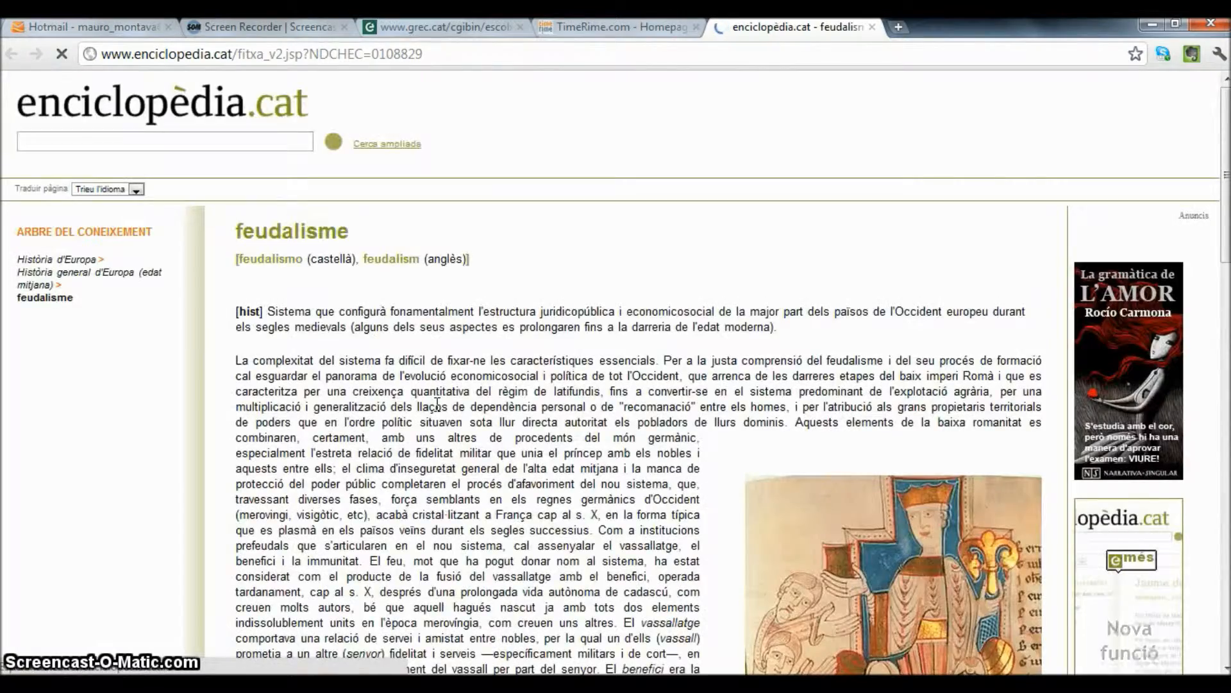
Step: Skim the feudalisme article on enciclopèdia.cat and close its page to return to TimeRime
{"action": "scroll", "coordinate": [444, 433], "scroll_direction": "down", "scroll_amount": 9}
{"action": "scroll", "coordinate": [444, 433], "scroll_direction": "up", "scroll_amount": 8}
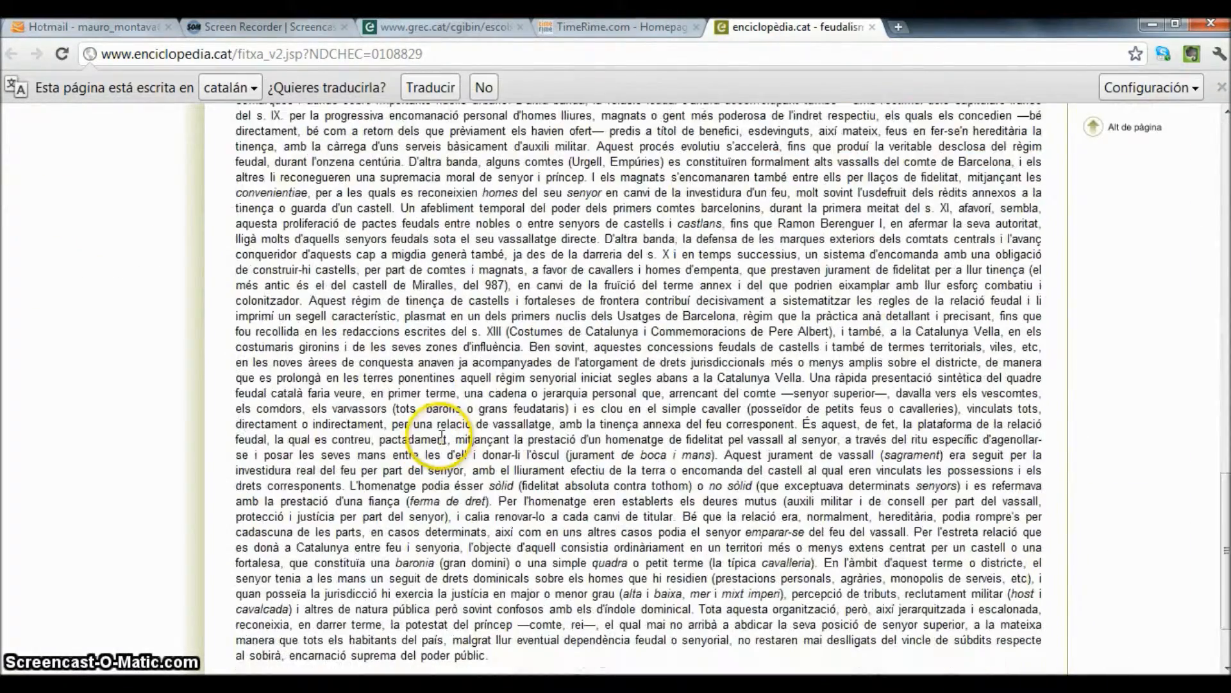
{"action": "scroll", "coordinate": [444, 424], "scroll_direction": "up", "scroll_amount": 3}
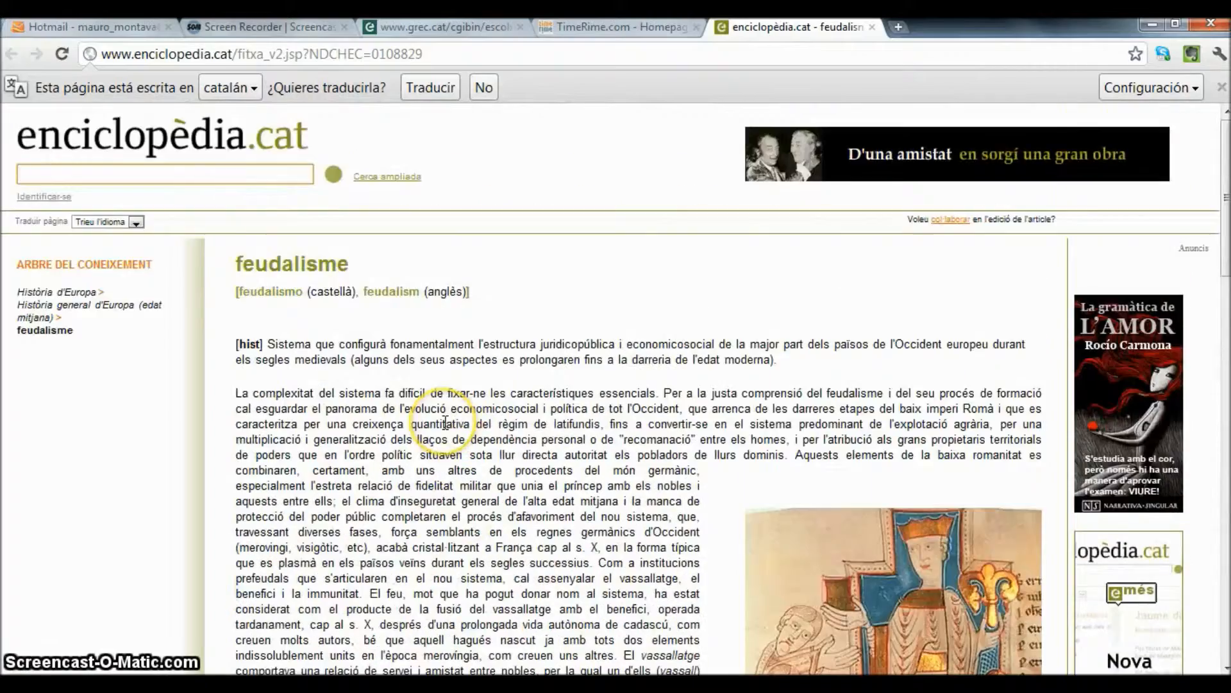
{"action": "left_click", "coordinate": [871, 28]}
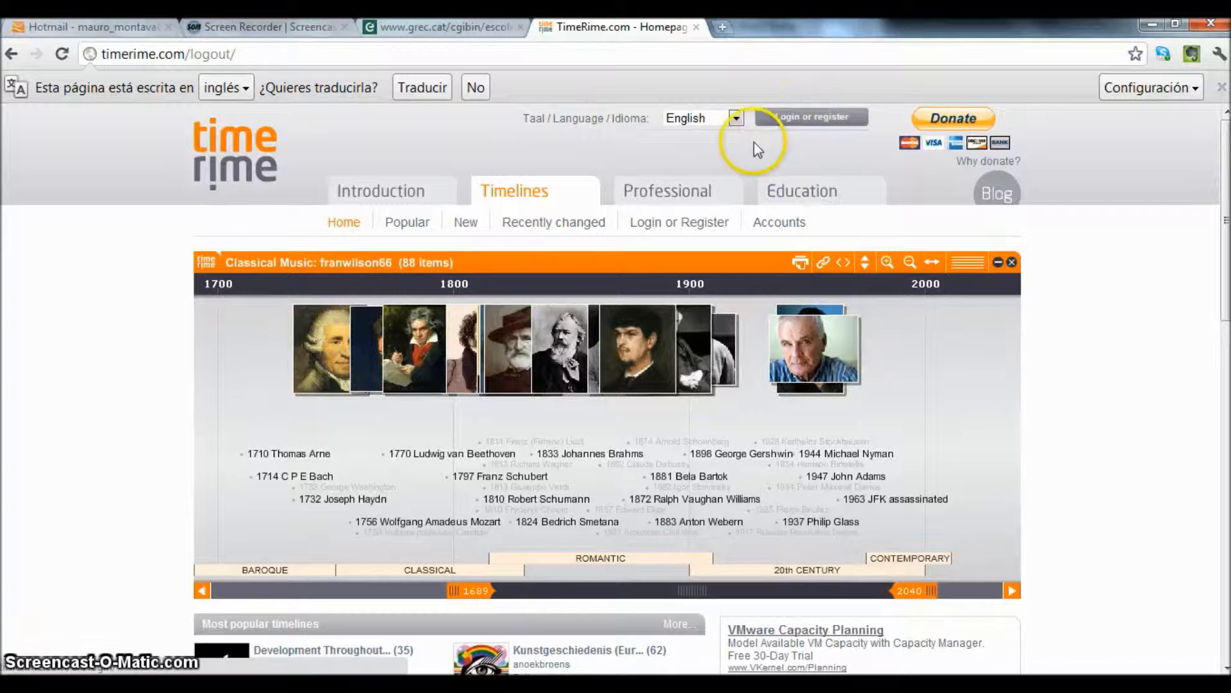
Step: Check which interface languages TimeRime offers, leaving English selected
{"action": "left_click", "coordinate": [722, 122]}
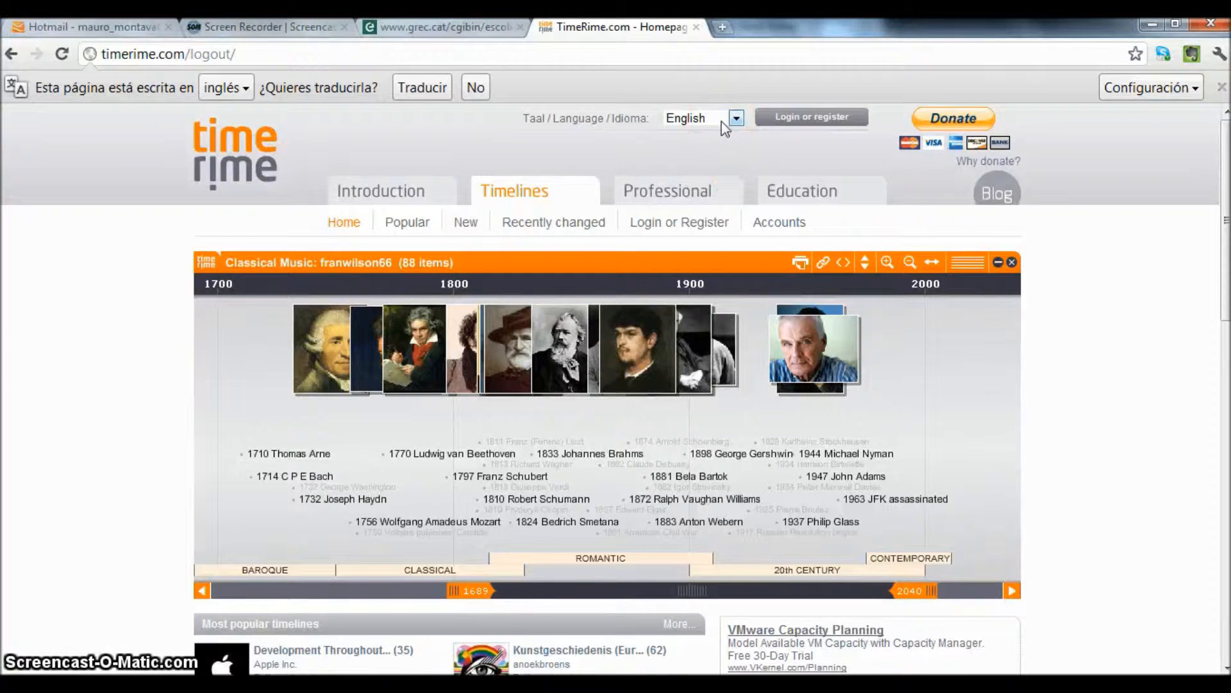
{"action": "left_click", "coordinate": [738, 118]}
{"action": "left_click", "coordinate": [735, 119]}
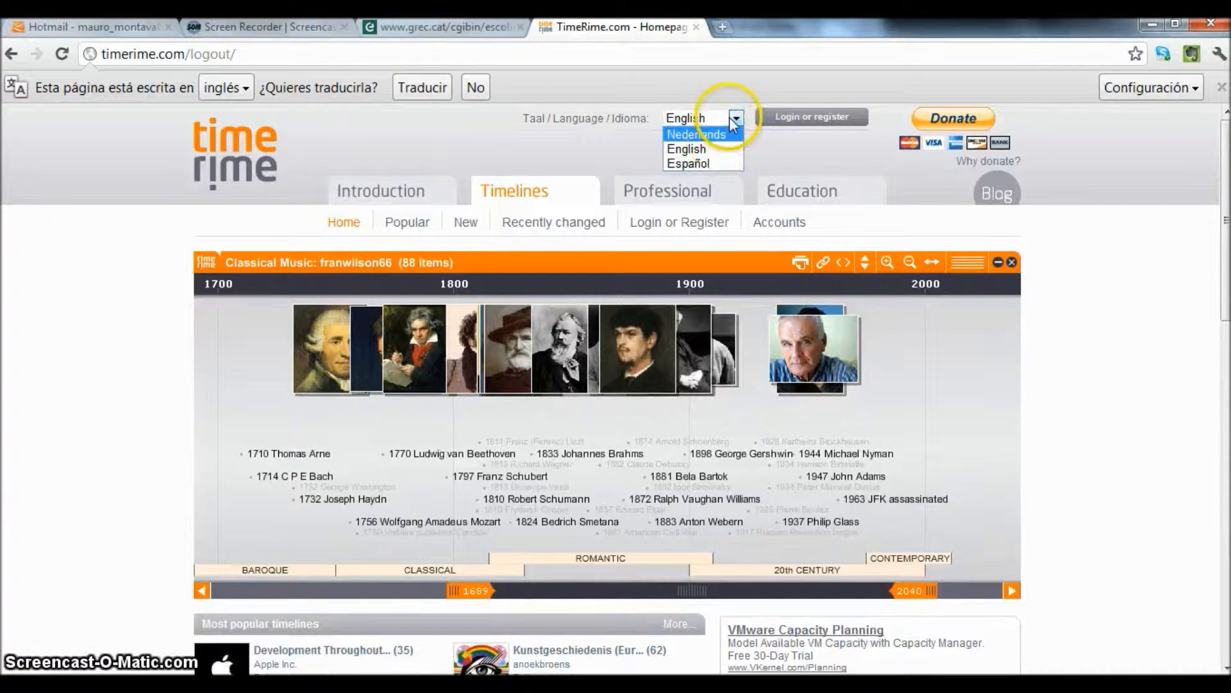
{"action": "left_click", "coordinate": [738, 120]}
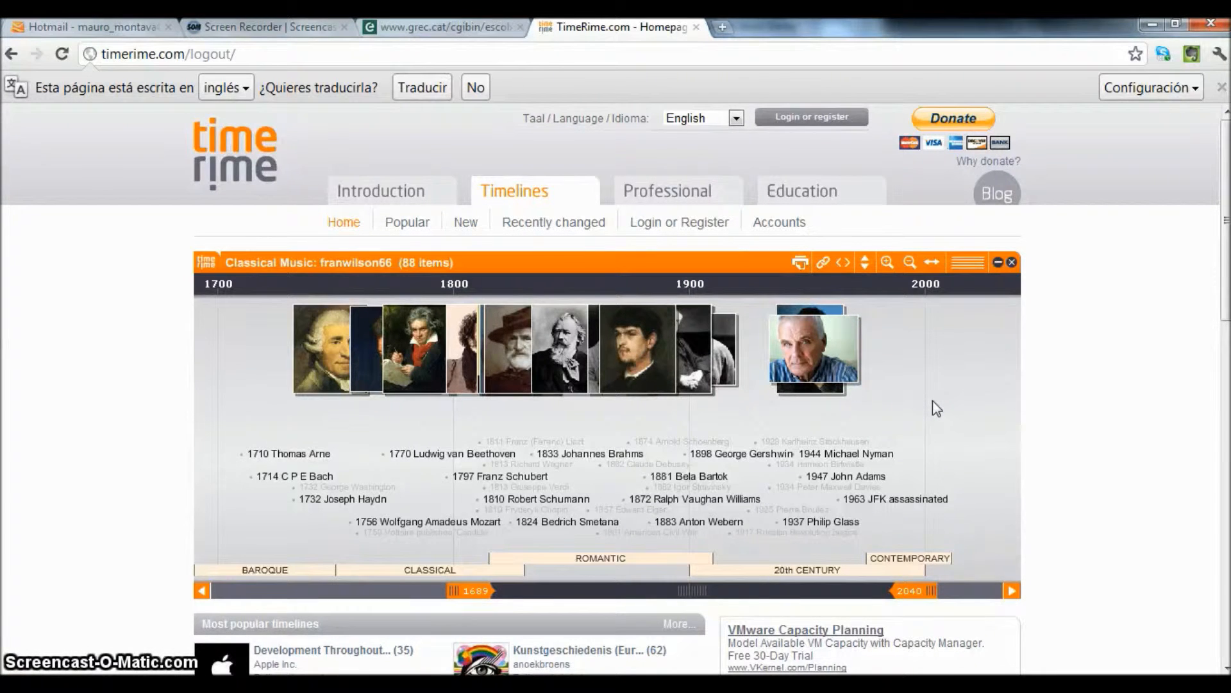
Step: Look over the featured Classical Music timeline and the popular and new timelines listed on the TimeRime homepage
{"action": "scroll", "coordinate": [933, 401], "scroll_direction": "down", "scroll_amount": 3}
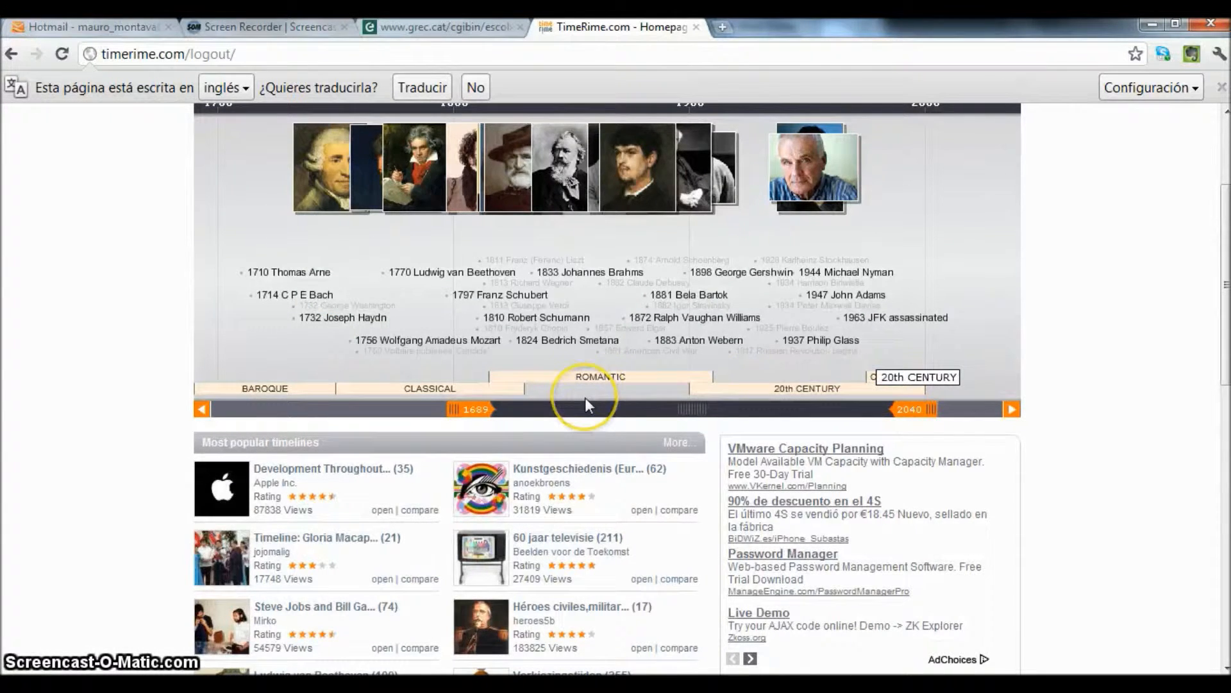
{"action": "scroll", "coordinate": [584, 384], "scroll_direction": "down", "scroll_amount": 3}
{"action": "scroll", "coordinate": [583, 384], "scroll_direction": "up", "scroll_amount": 3}
{"action": "scroll", "coordinate": [400, 347], "scroll_direction": "up", "scroll_amount": 2}
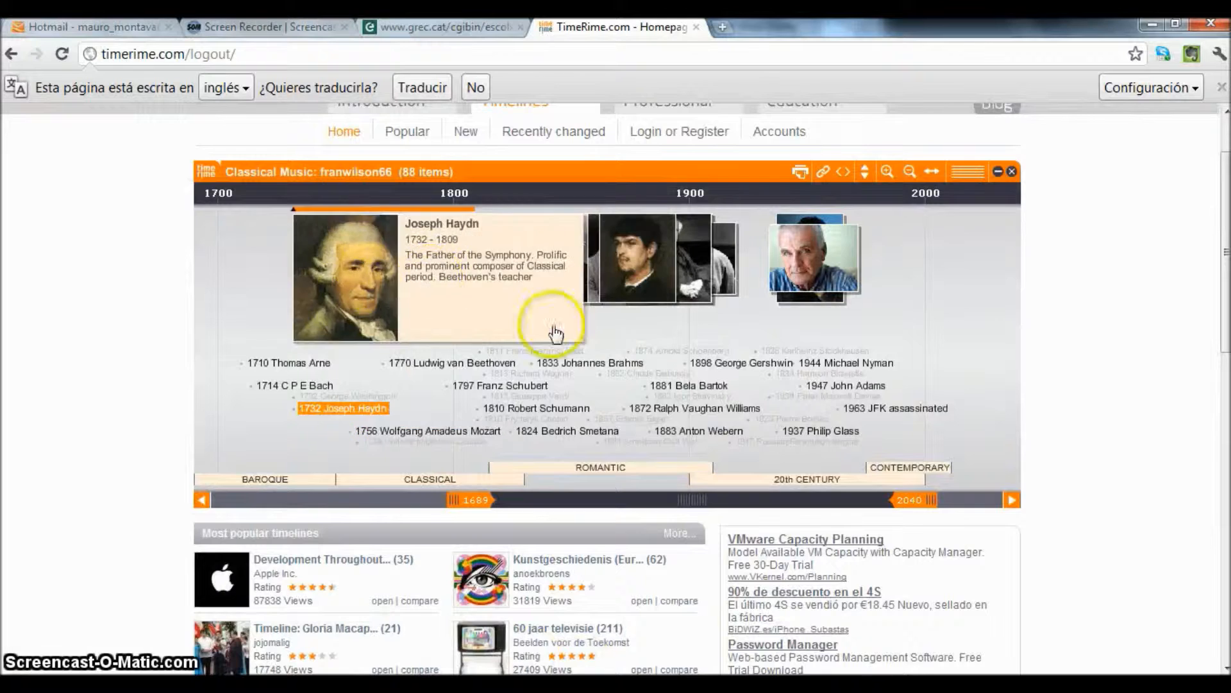
{"action": "scroll", "coordinate": [641, 399], "scroll_direction": "down", "scroll_amount": 7}
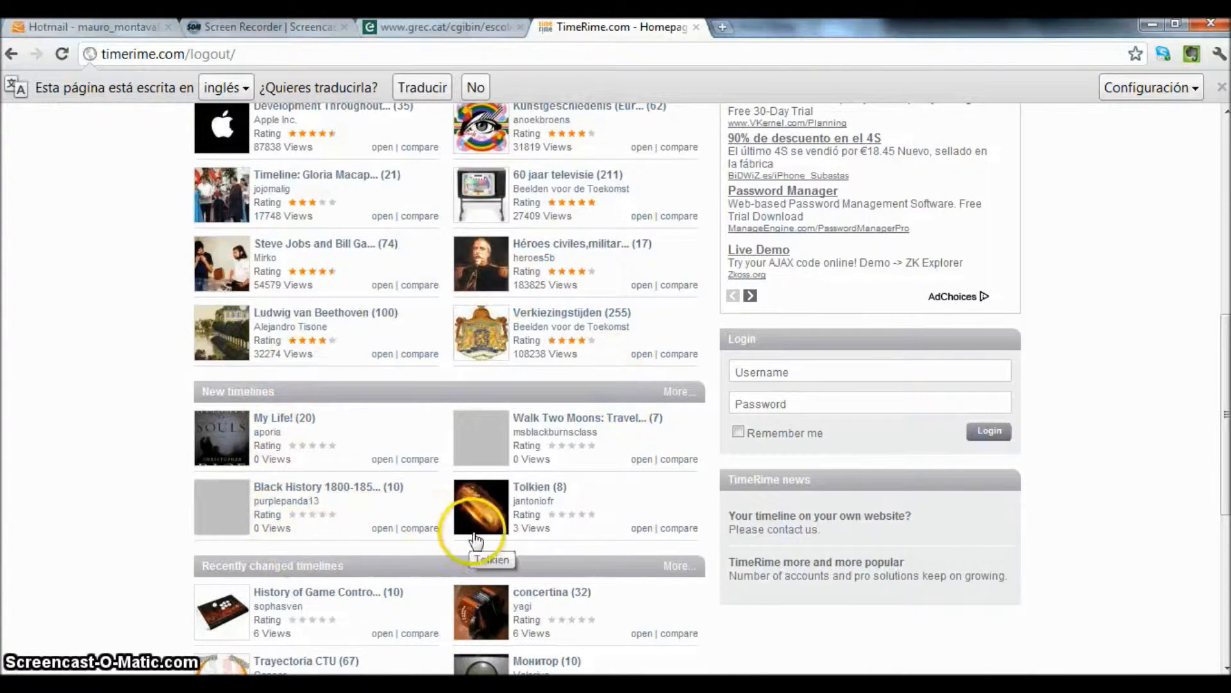
Step: Open the TimeRime login page and log in as a registered user with the account e-mail address and password
{"action": "scroll", "coordinate": [570, 394], "scroll_direction": "up", "scroll_amount": 8}
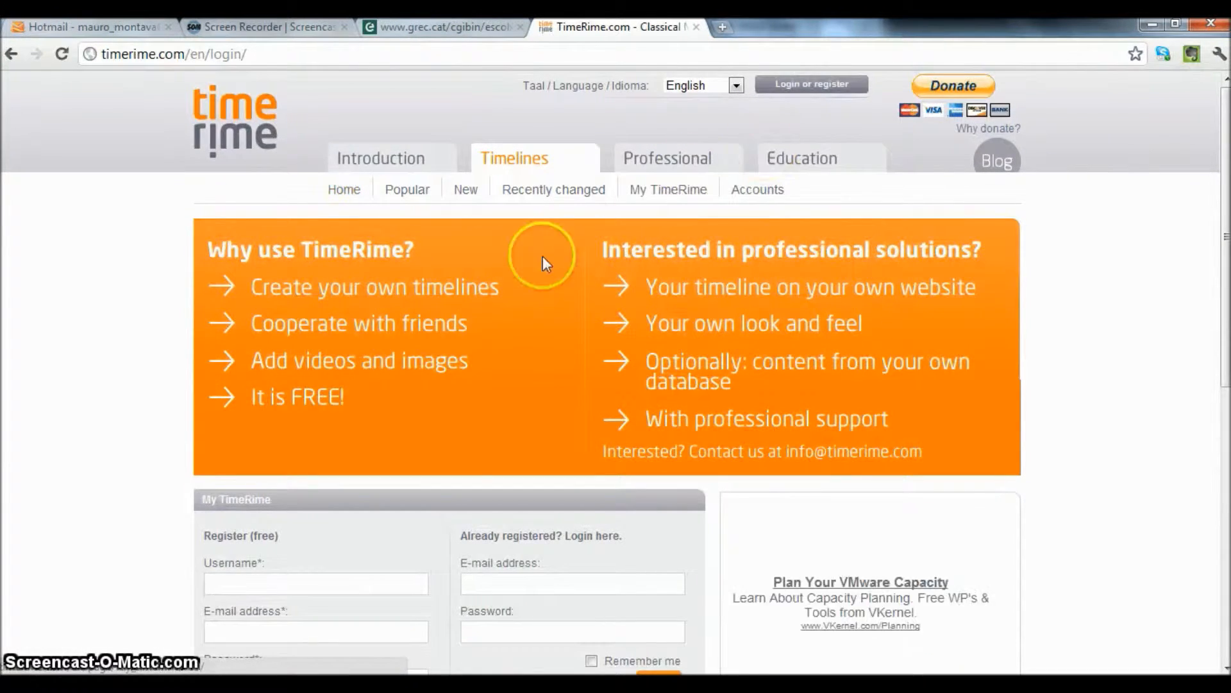
{"action": "scroll", "coordinate": [538, 268], "scroll_direction": "down", "scroll_amount": 6}
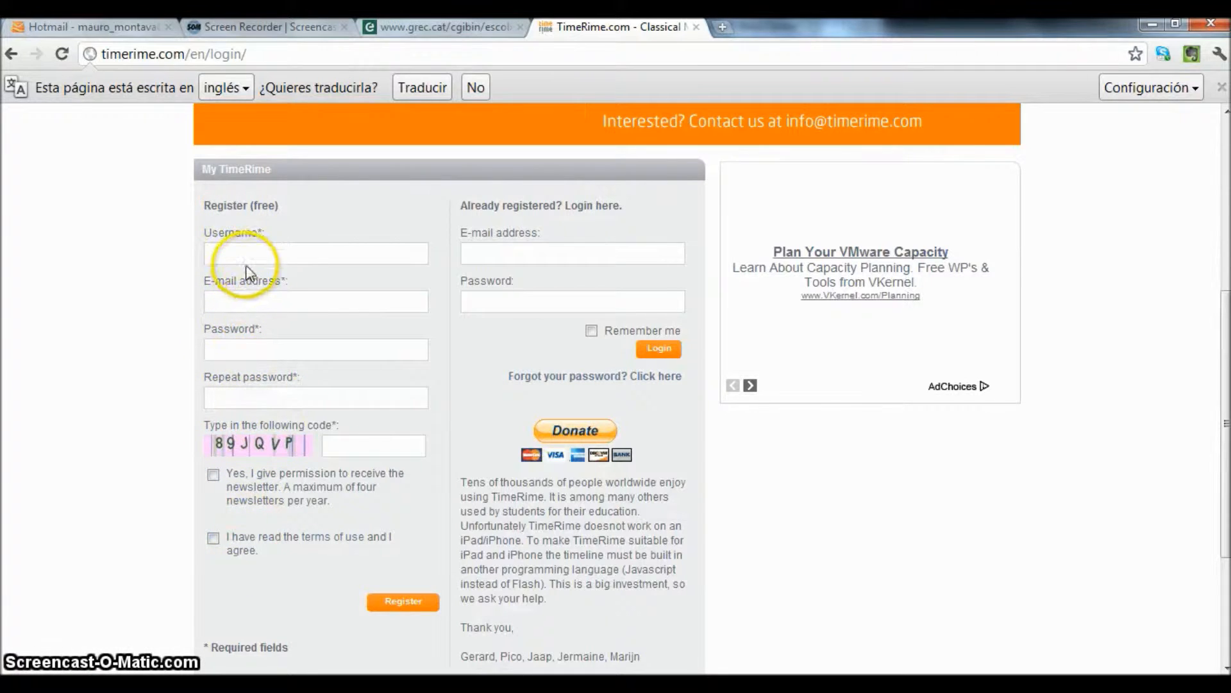
{"action": "left_click", "coordinate": [508, 258]}
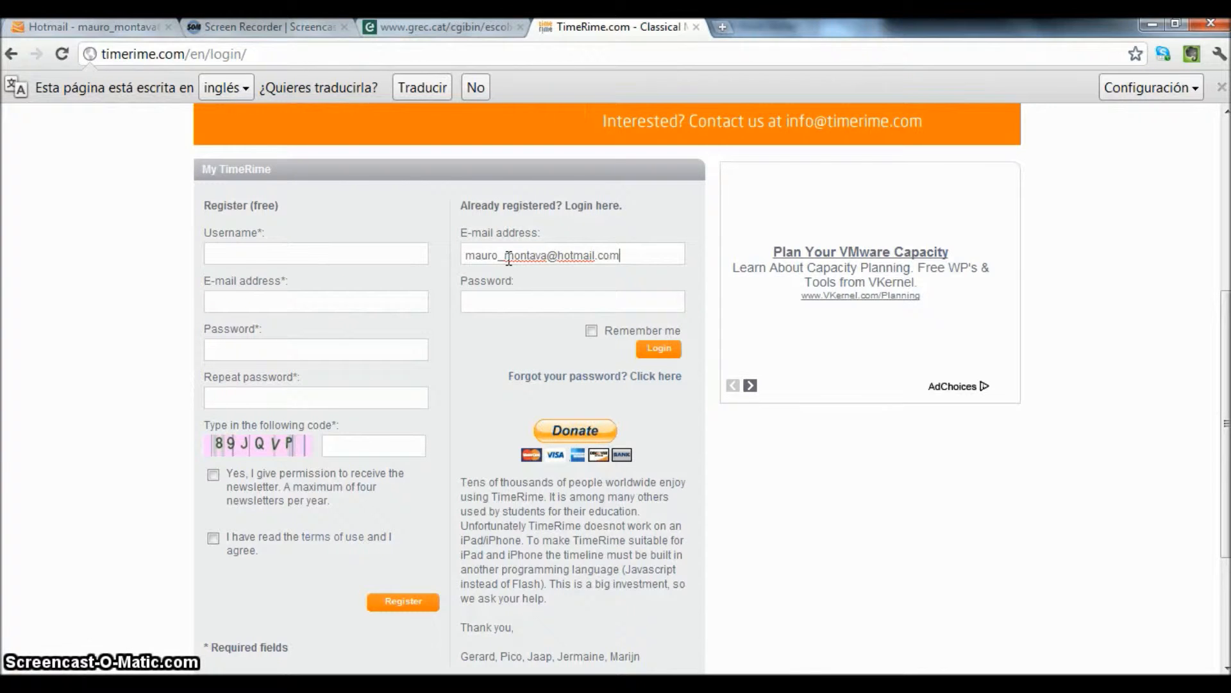
{"action": "left_click", "coordinate": [504, 299]}
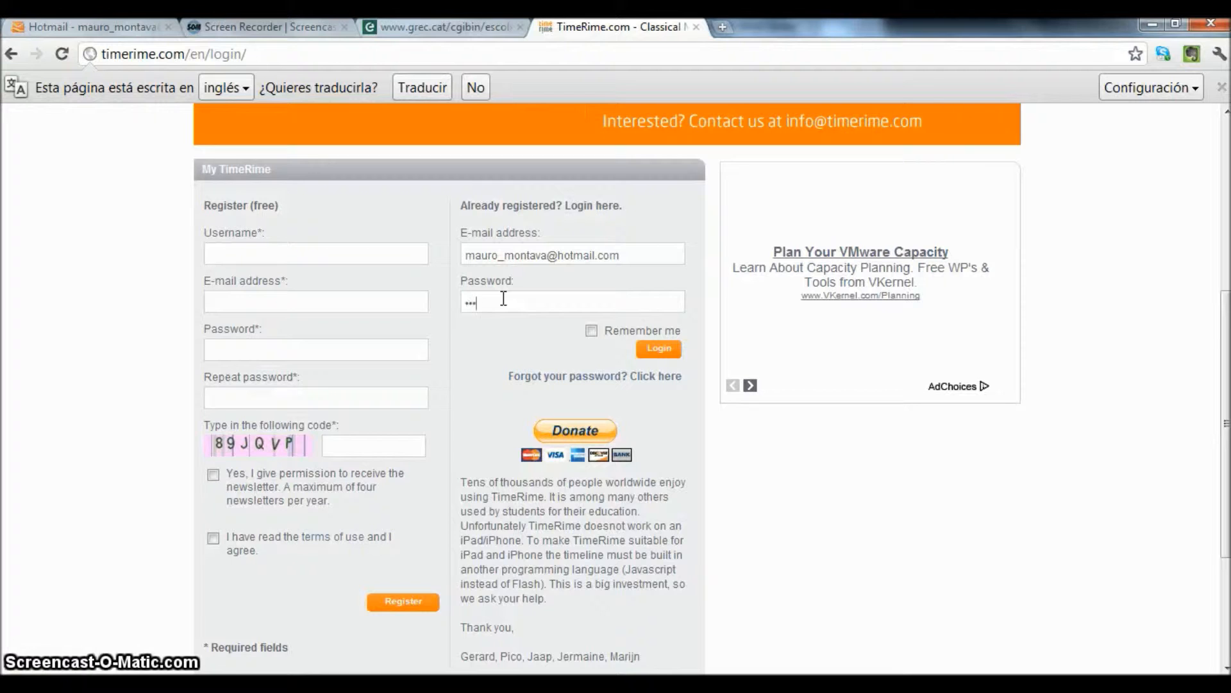
{"action": "key", "text": "Return"}
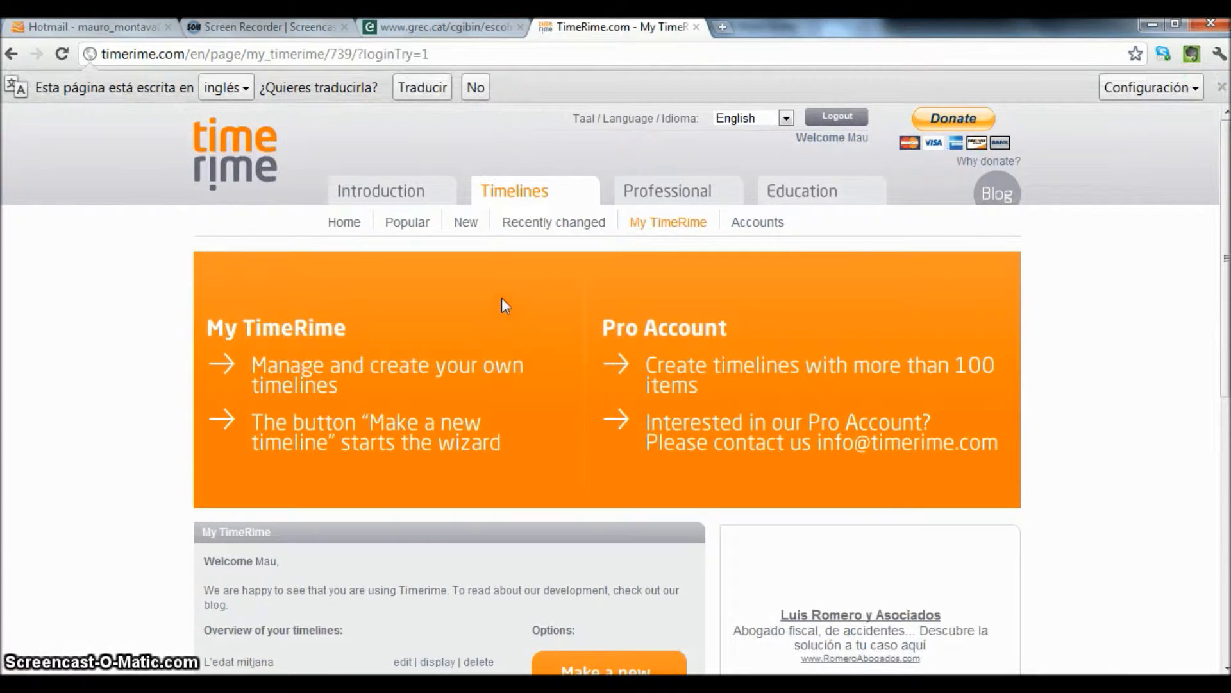
Step: Open the existing "L'edat mitjana" timeline for editing from the My TimeRime overview
{"action": "scroll", "coordinate": [498, 292], "scroll_direction": "down", "scroll_amount": 3}
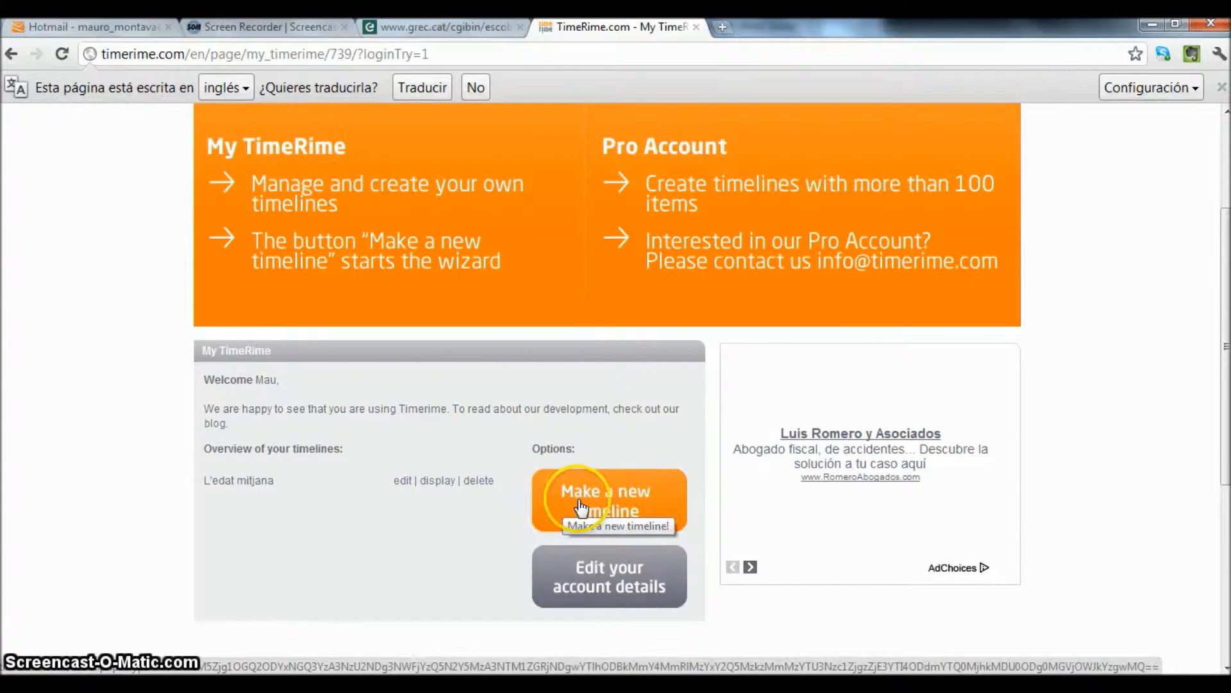
{"action": "left_click", "coordinate": [402, 481]}
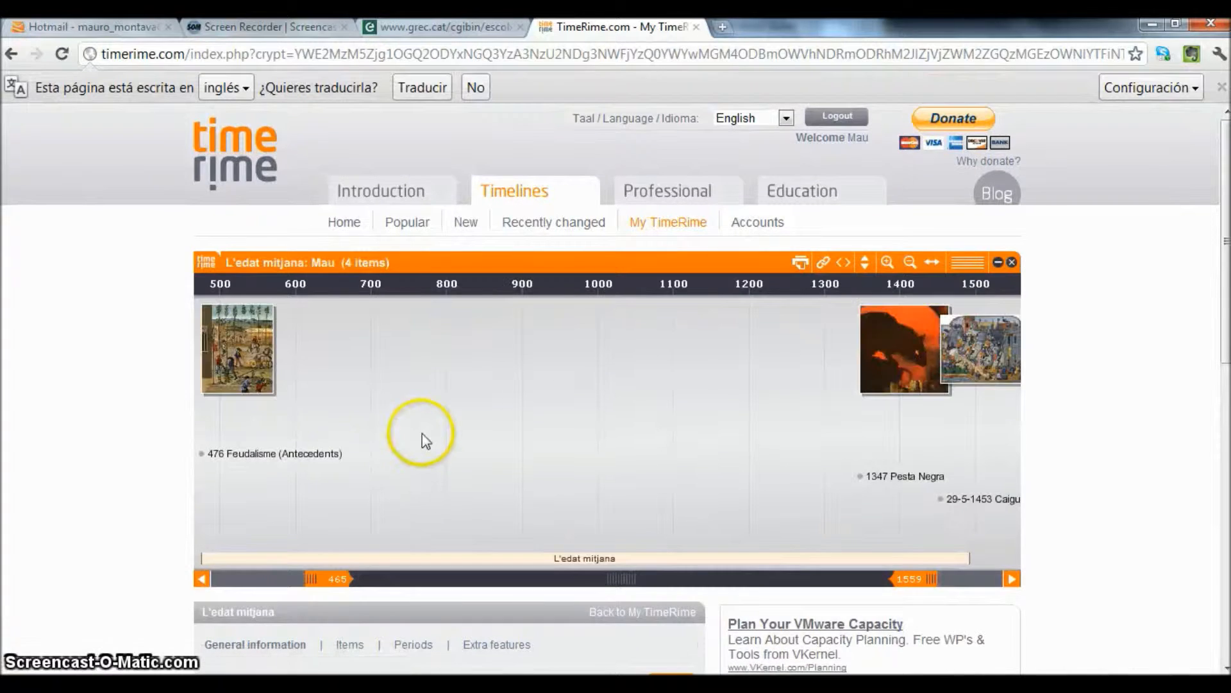
{"action": "scroll", "coordinate": [421, 439], "scroll_direction": "down", "scroll_amount": 4}
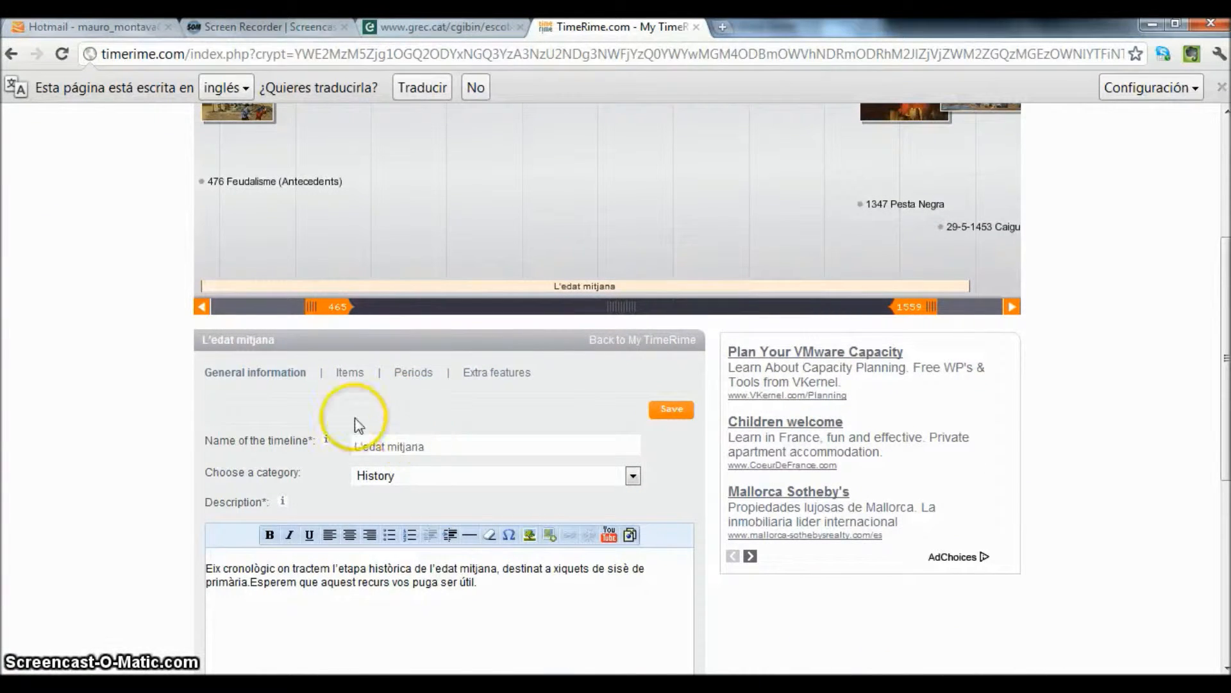
Step: Review the timeline's general information, including its name, the available categories, the description and the period bar
{"action": "left_click", "coordinate": [273, 383]}
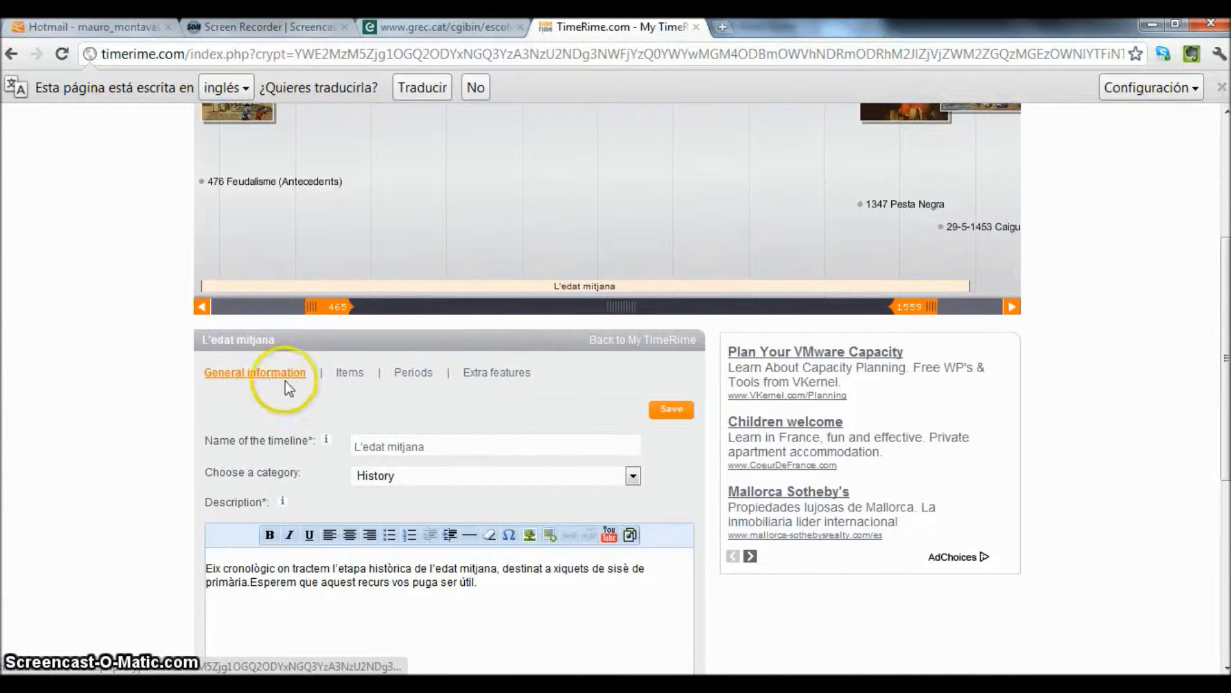
{"action": "left_click", "coordinate": [407, 448]}
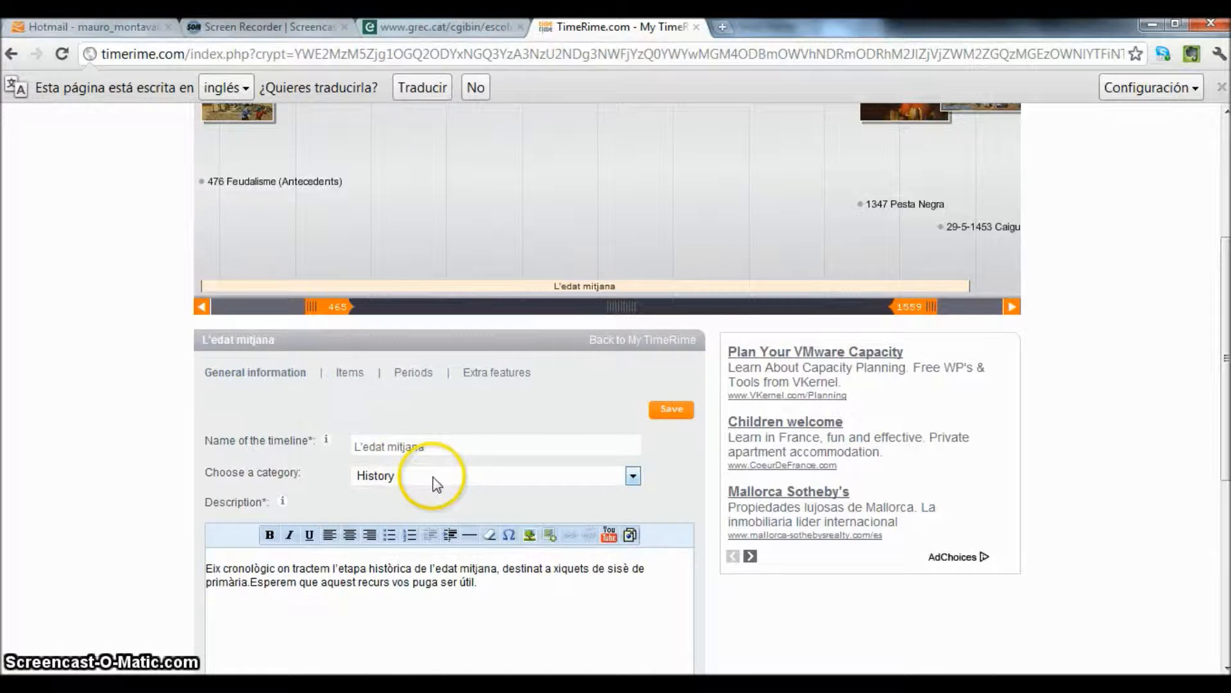
{"action": "left_click", "coordinate": [633, 475]}
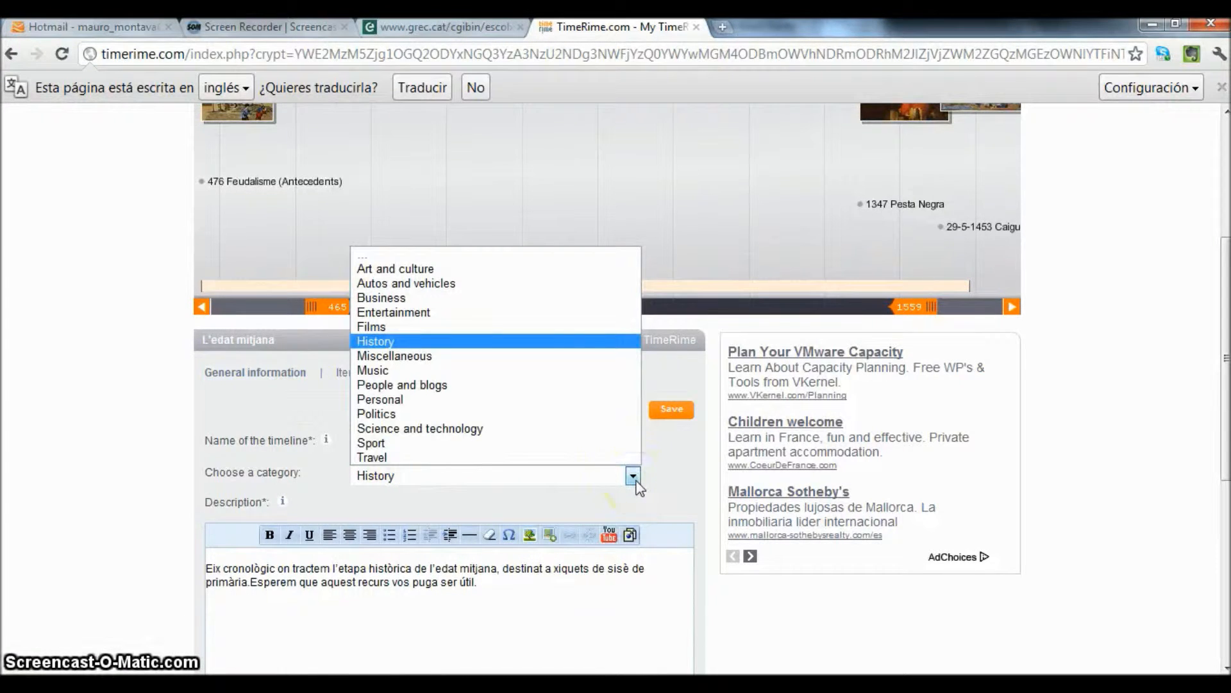
{"action": "left_click", "coordinate": [637, 483]}
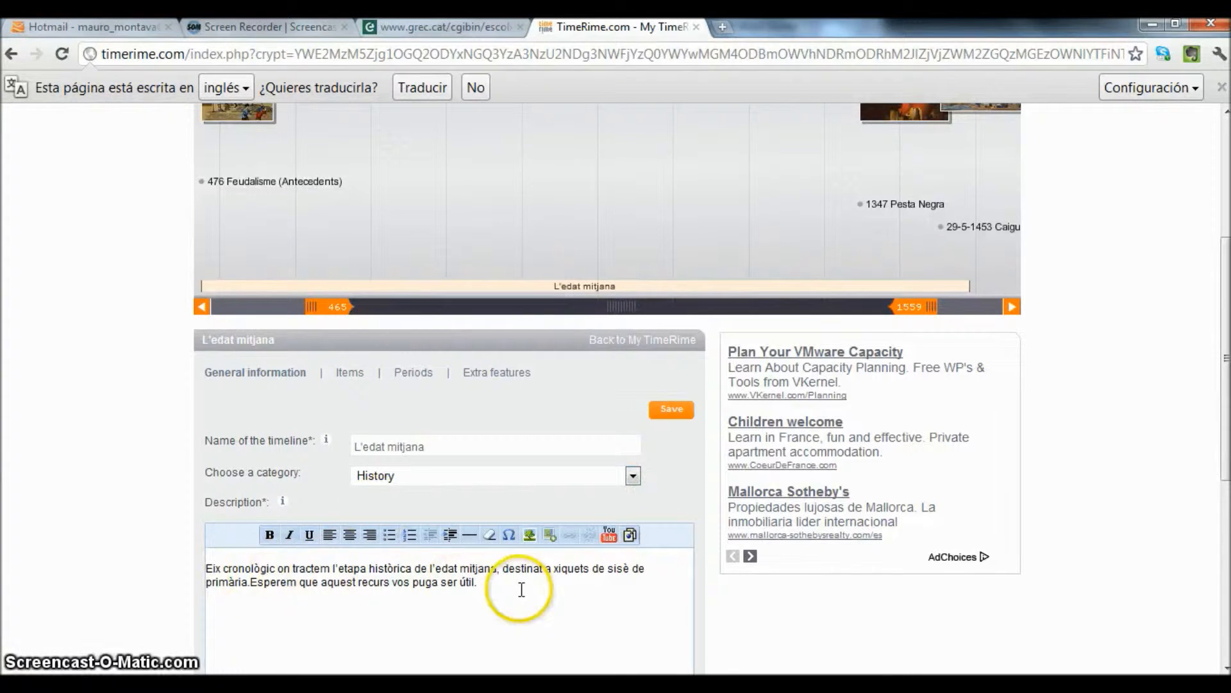
{"action": "mouse_move", "coordinate": [555, 292]}
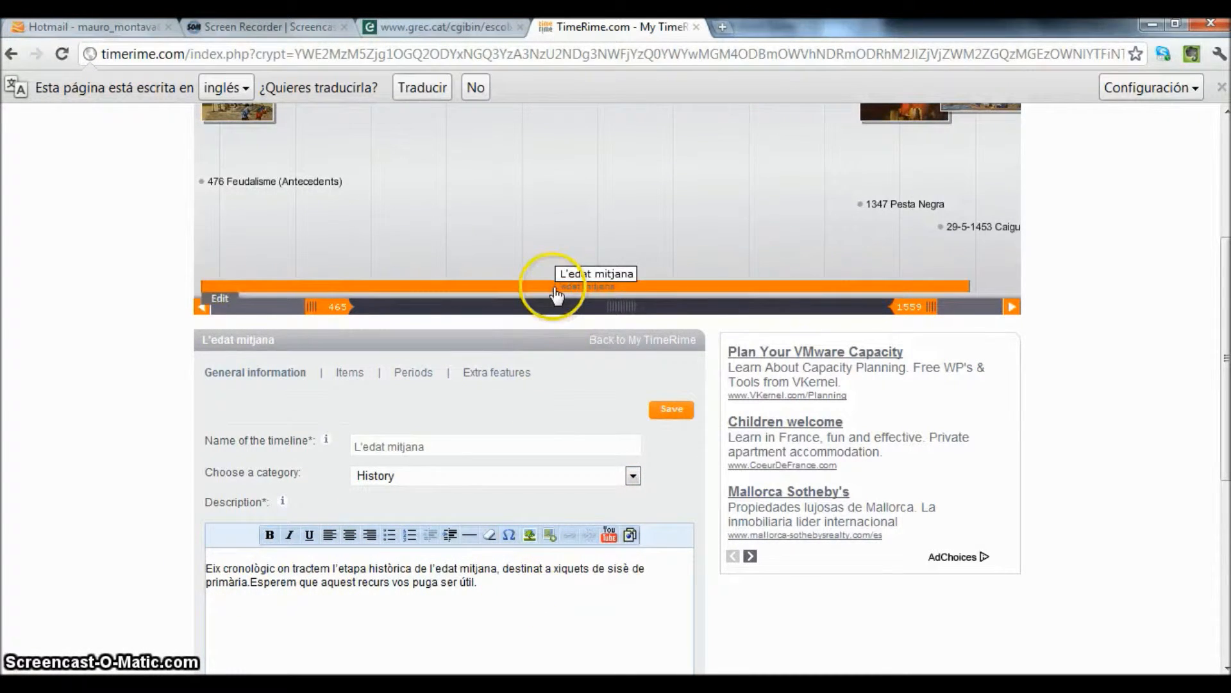
Step: Open the timeline's item editor and preview the existing items, such as Feudalisme (Antecedents), on the timeline
{"action": "left_click", "coordinate": [338, 371]}
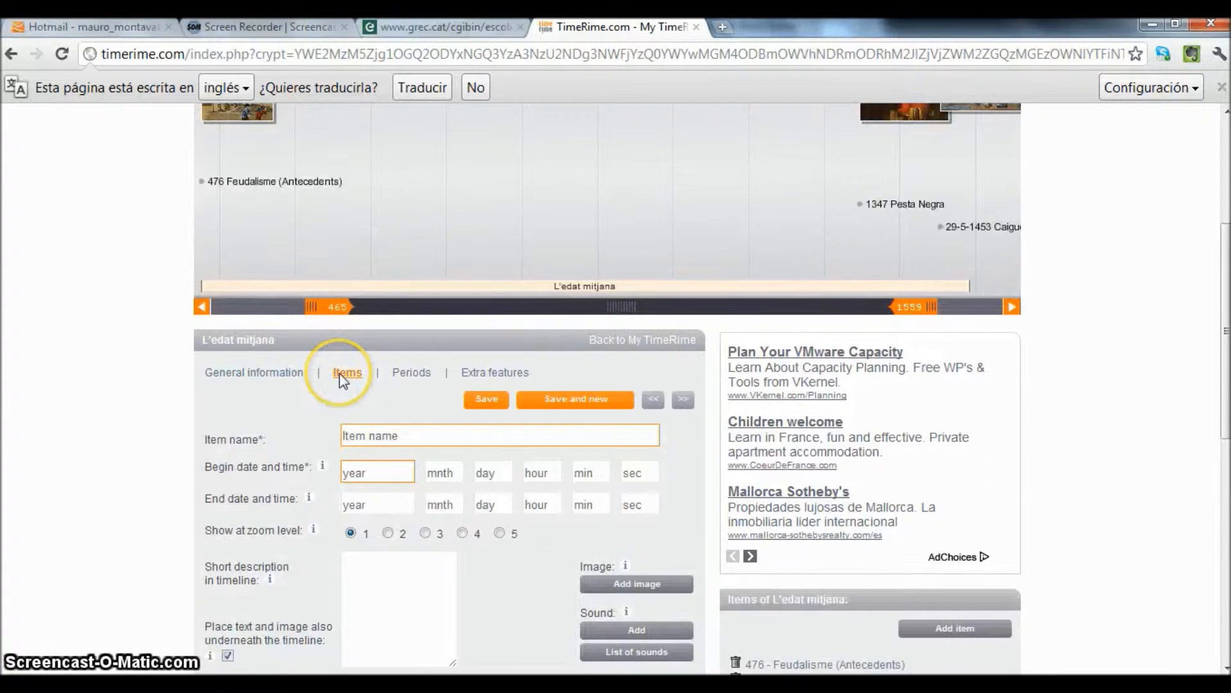
{"action": "scroll", "coordinate": [457, 426], "scroll_direction": "up", "scroll_amount": 3}
{"action": "mouse_move", "coordinate": [253, 291]}
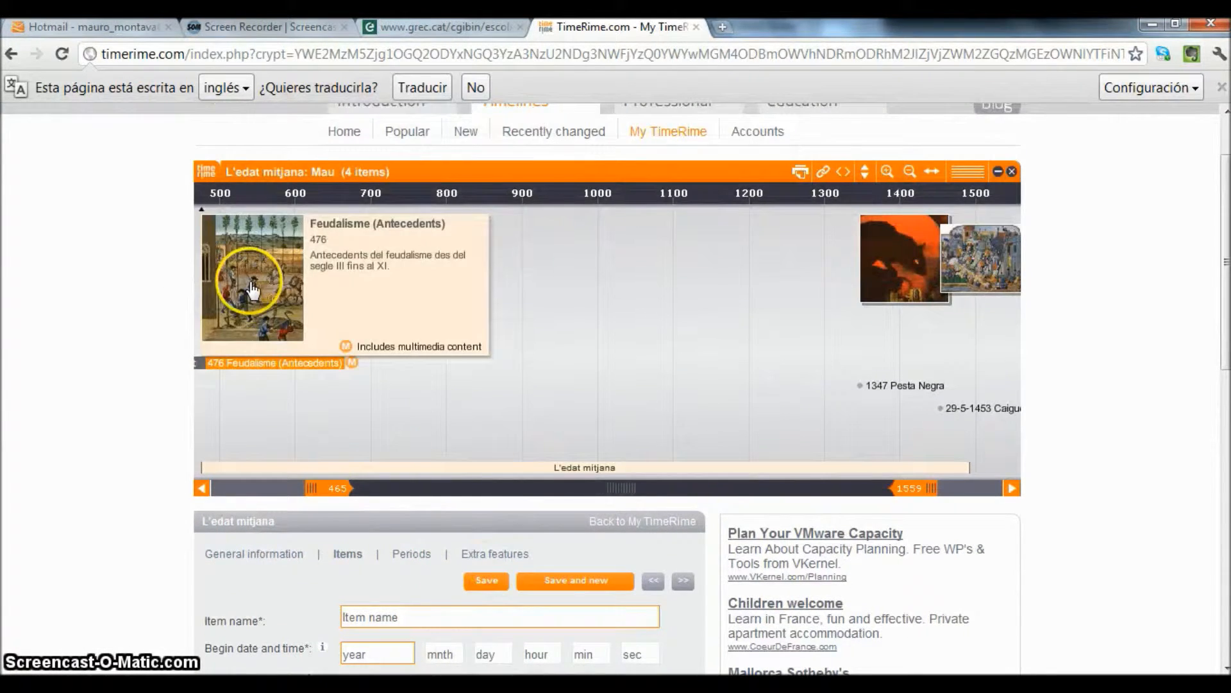
{"action": "mouse_move", "coordinate": [1008, 263]}
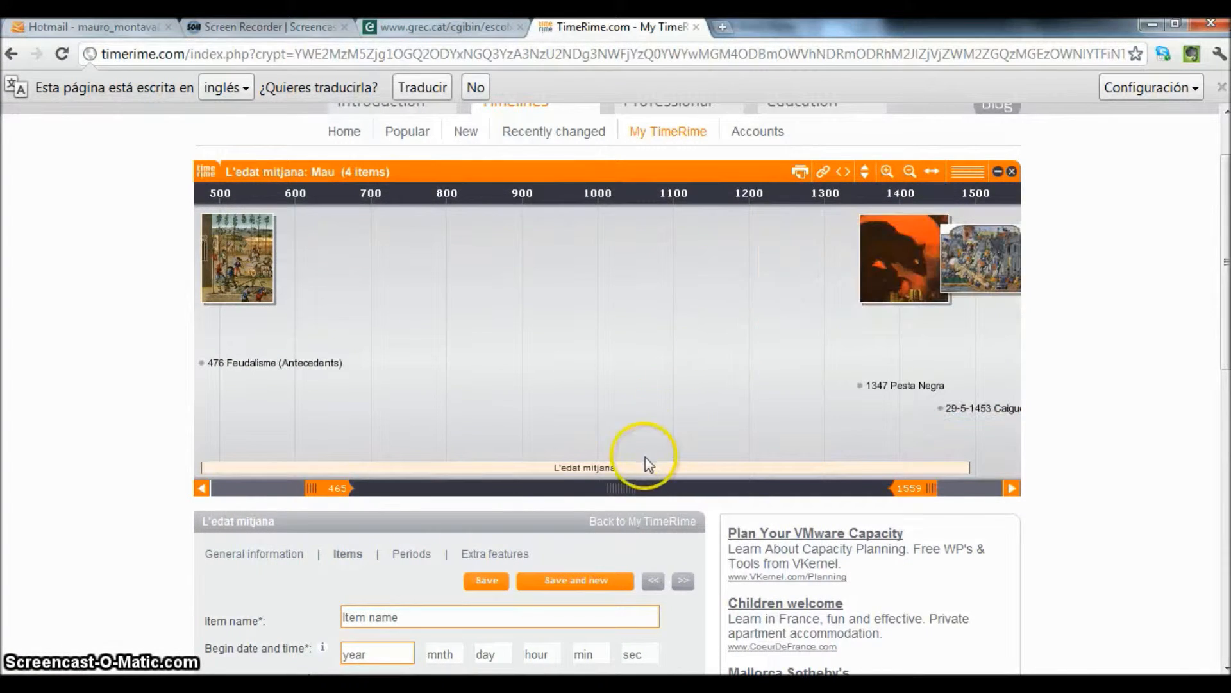
Step: Examine the blank item form's name, begin and end date, zoom level and short description fields
{"action": "scroll", "coordinate": [646, 467], "scroll_direction": "down", "scroll_amount": 2}
{"action": "scroll", "coordinate": [647, 472], "scroll_direction": "down", "scroll_amount": 3}
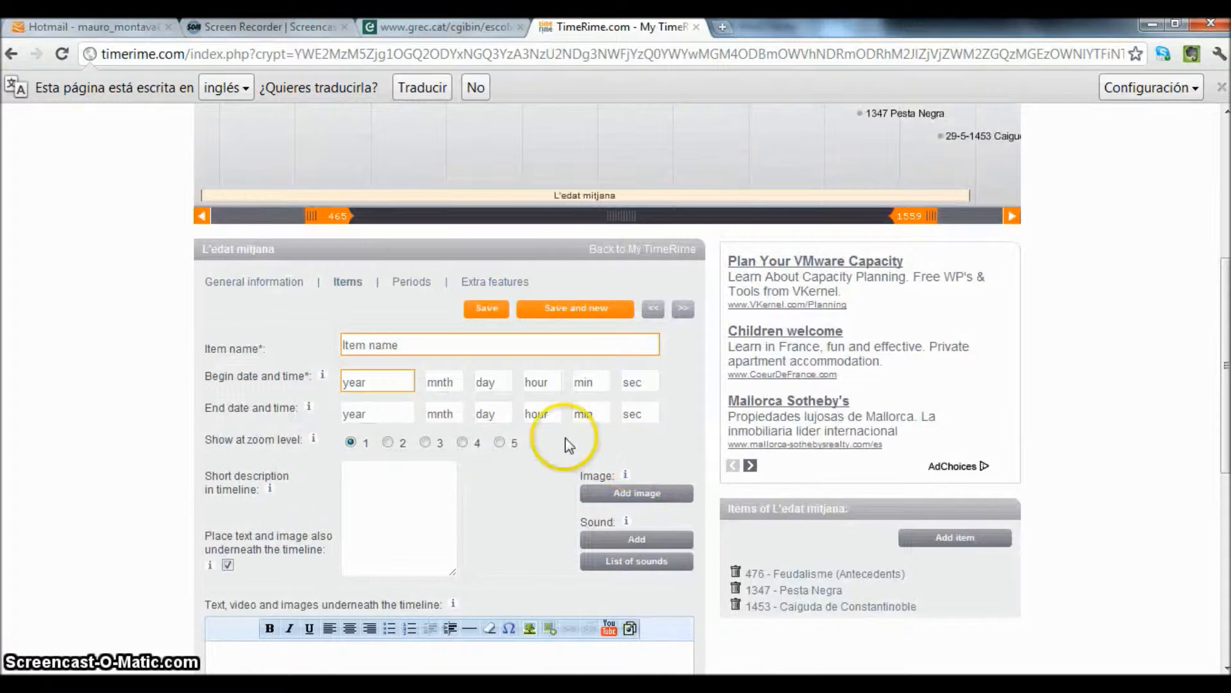
{"action": "left_click", "coordinate": [386, 345]}
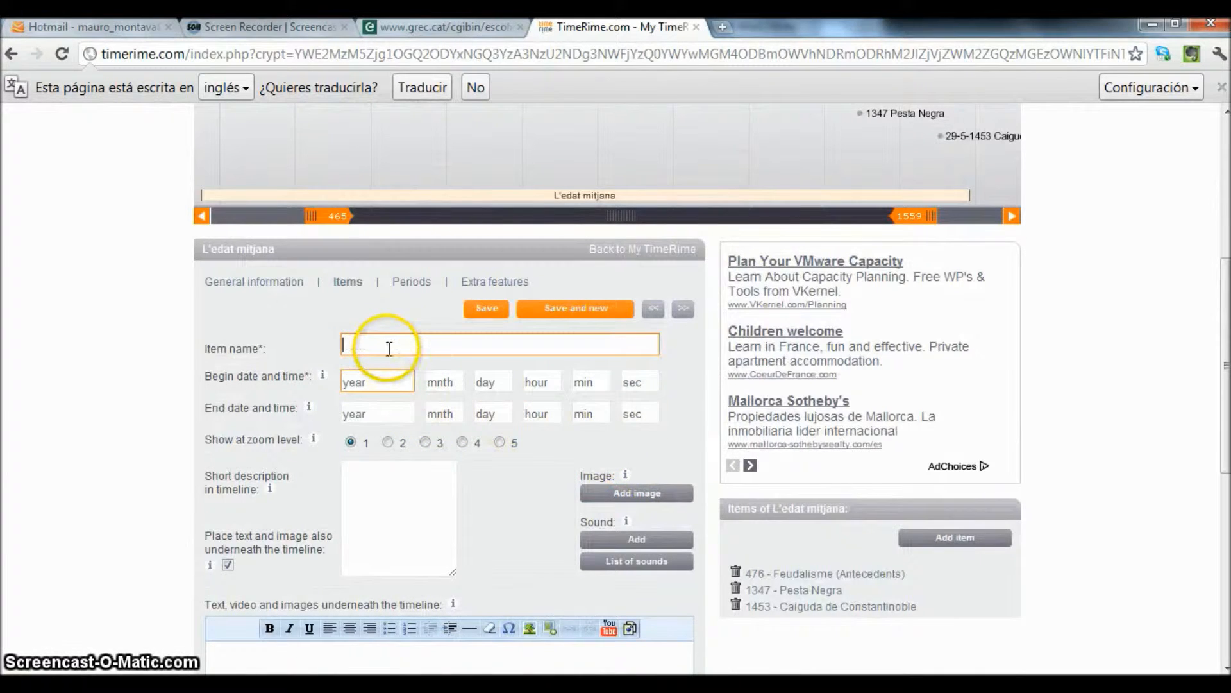
{"action": "left_click", "coordinate": [388, 405]}
{"action": "scroll", "coordinate": [385, 404], "scroll_direction": "down", "scroll_amount": 2}
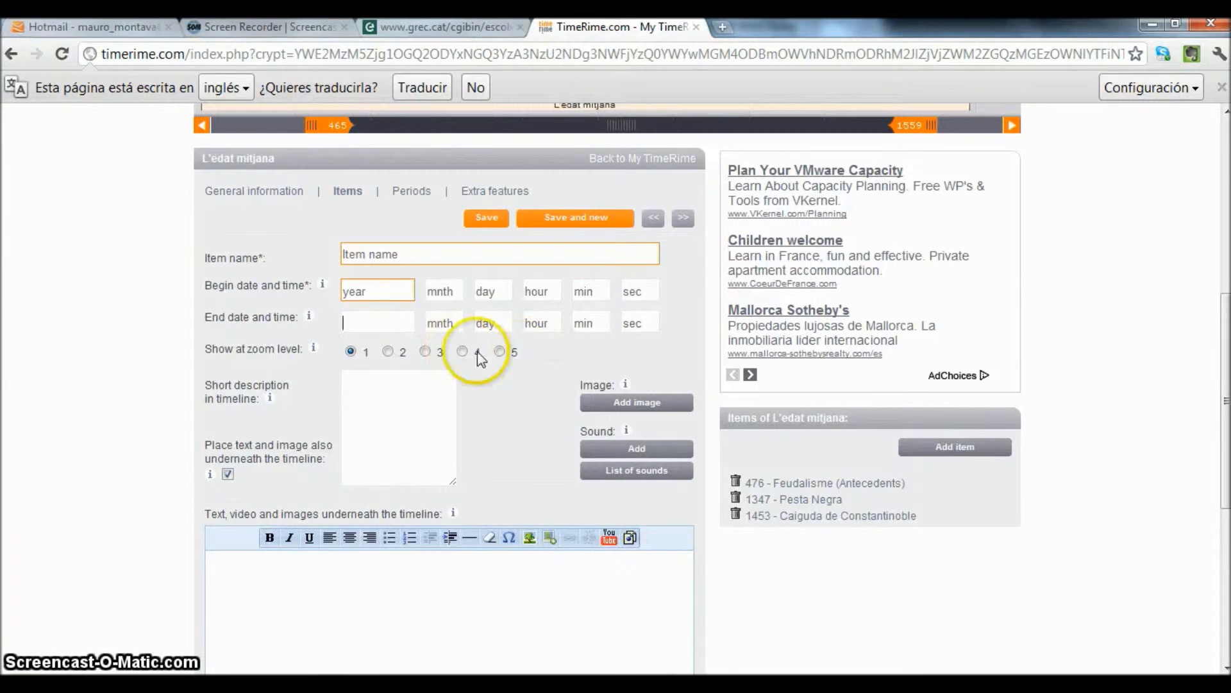
Step: Examine the item's image library and its single-file upload form, browse the Imágenes folder for a source picture, and close everything without uploading
{"action": "left_click", "coordinate": [657, 418]}
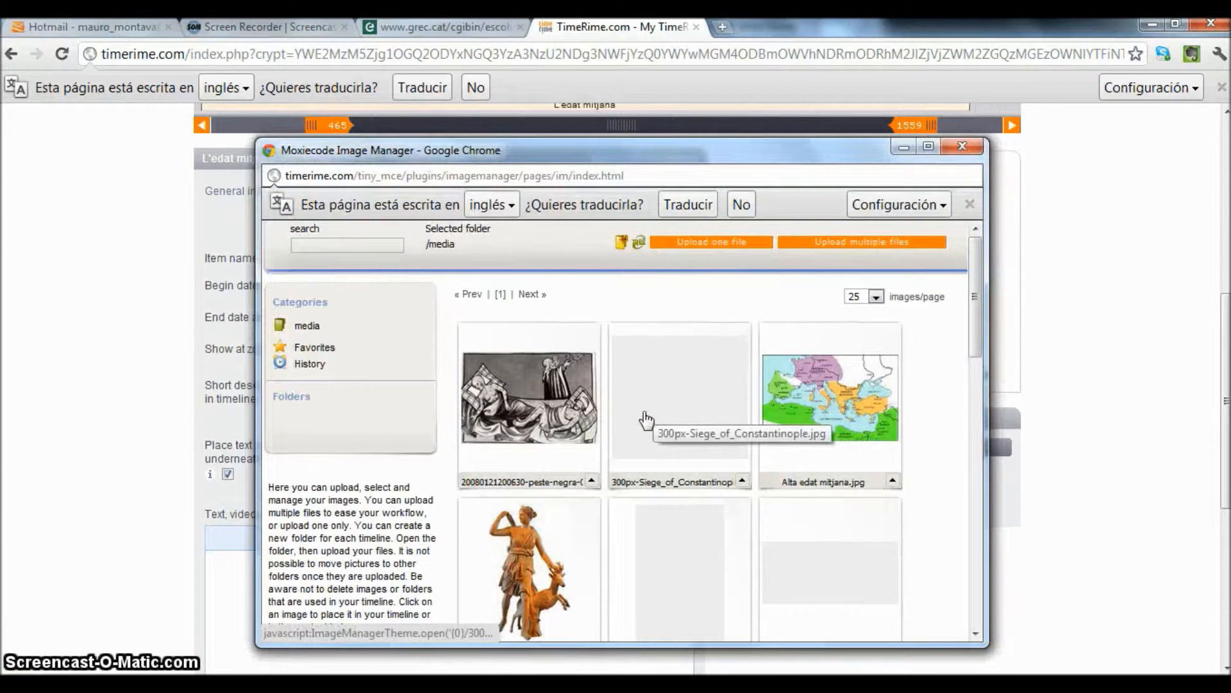
{"action": "mouse_move", "coordinate": [976, 255]}
{"action": "left_mouse_down"}
{"action": "mouse_move", "coordinate": [972, 523]}
{"action": "mouse_move", "coordinate": [1022, 343]}
{"action": "mouse_move", "coordinate": [993, 244]}
{"action": "left_mouse_up"}
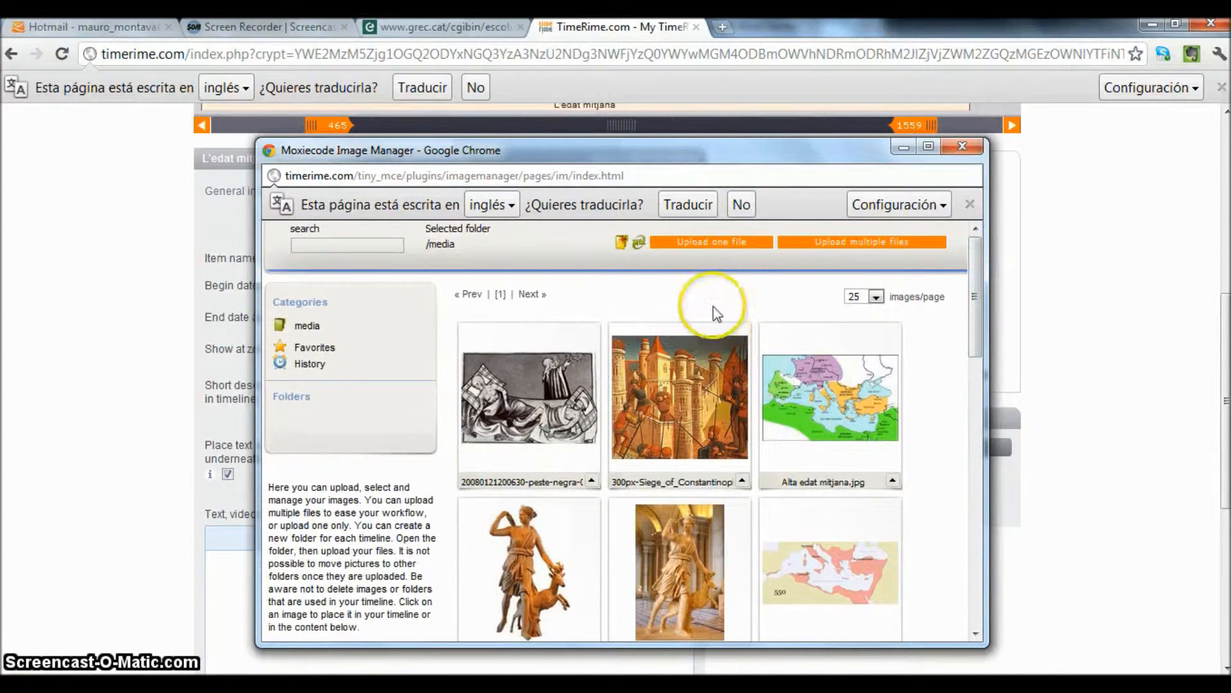
{"action": "left_click", "coordinate": [699, 246]}
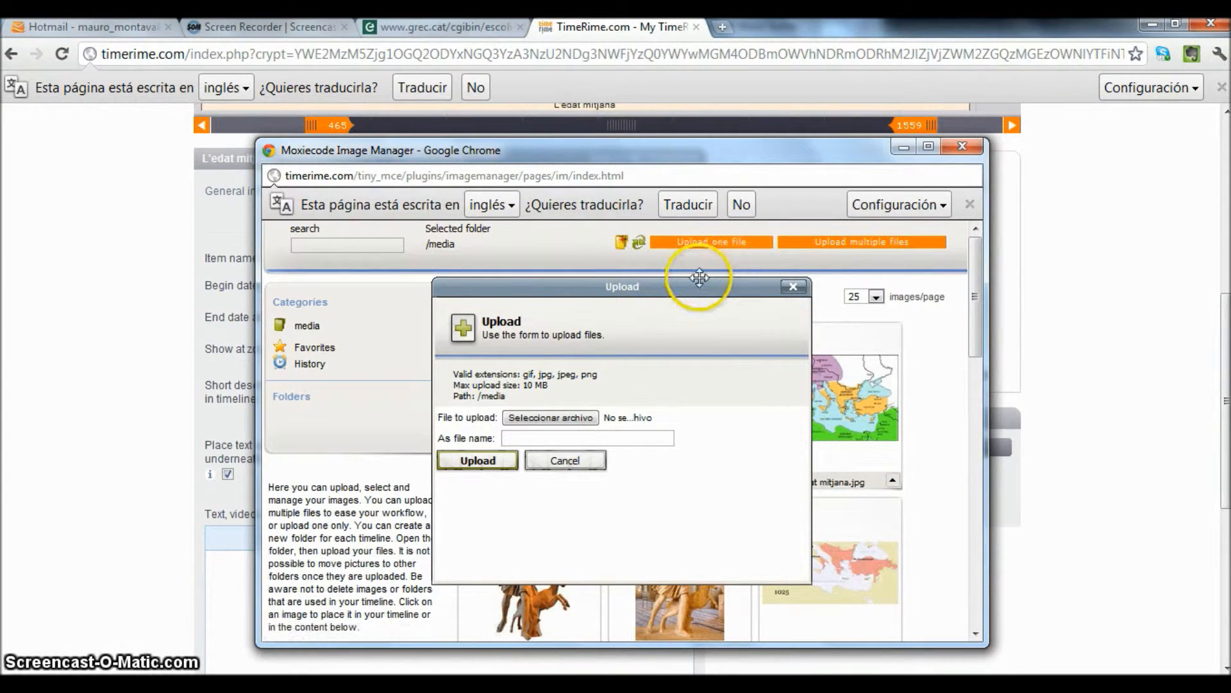
{"action": "left_click", "coordinate": [547, 419]}
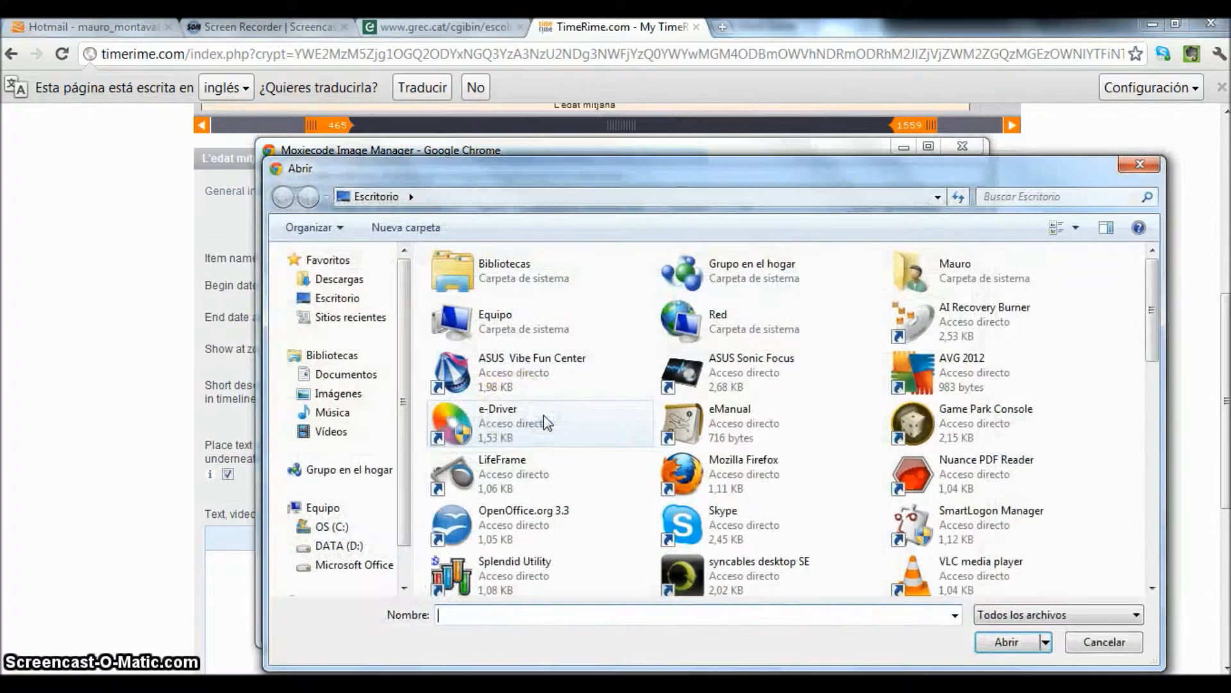
{"action": "left_click", "coordinate": [344, 395]}
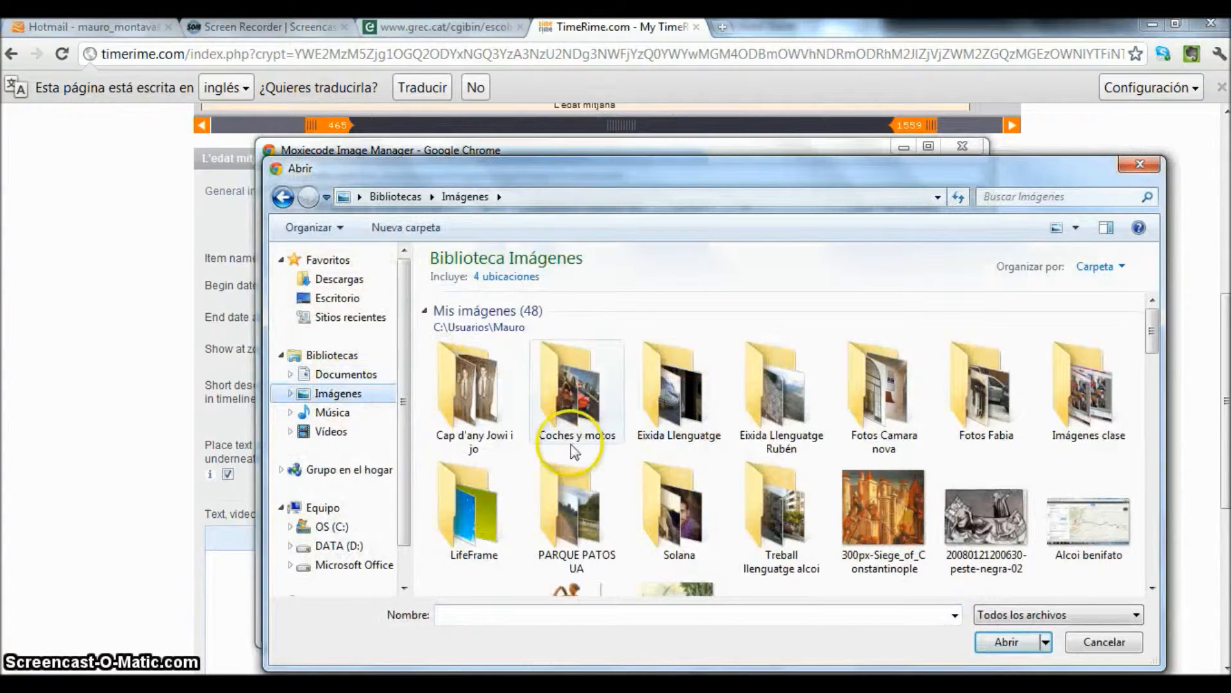
{"action": "left_click", "coordinate": [1140, 164]}
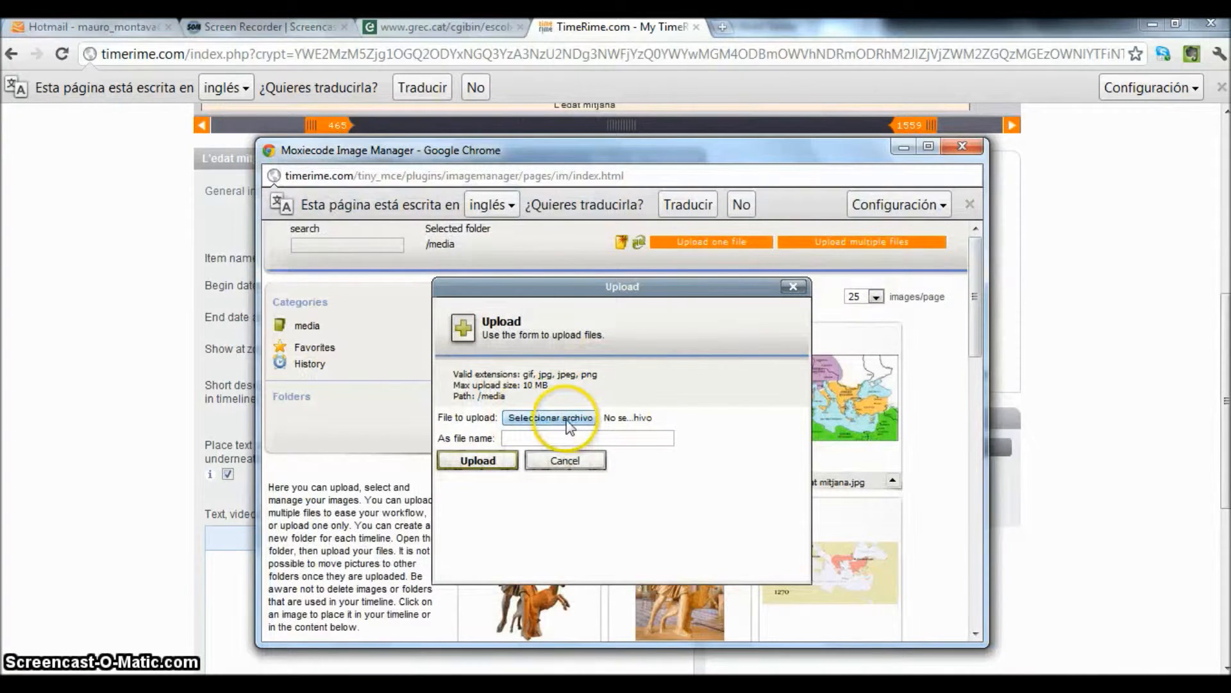
{"action": "left_click", "coordinate": [789, 288]}
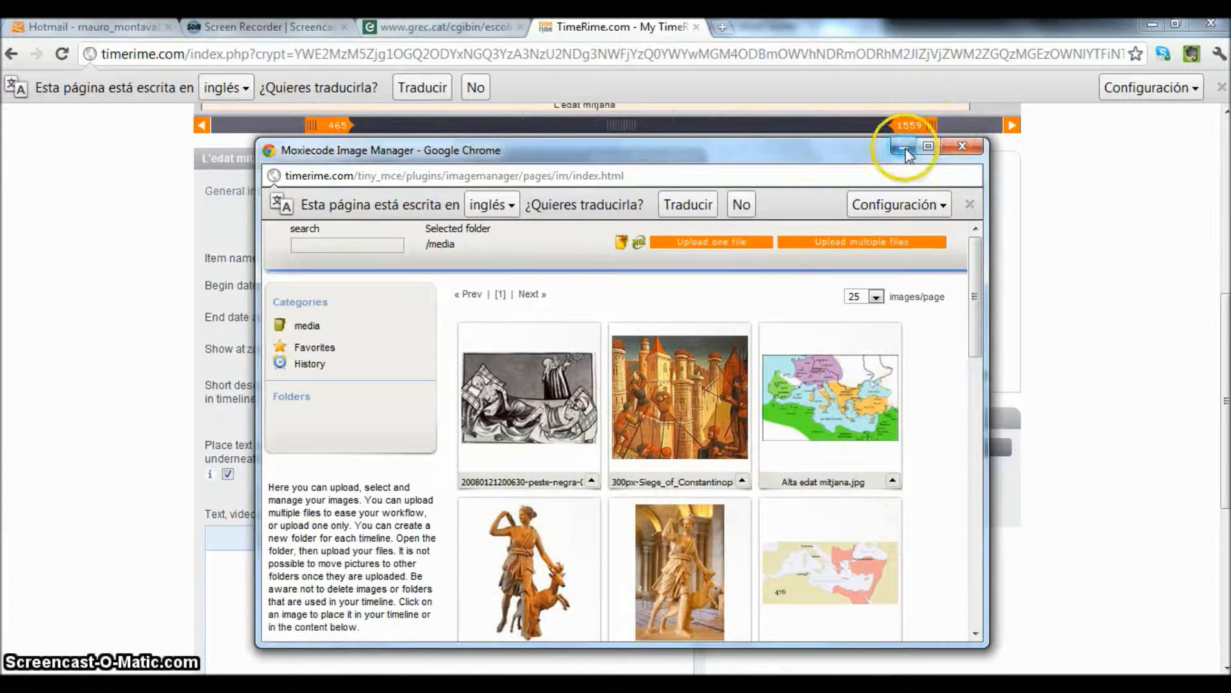
{"action": "left_click", "coordinate": [962, 146]}
Step: Examine the rich-text area for content underneath the timeline and its Insert/edit image dialog, closing the dialog without inserting anything
{"action": "scroll", "coordinate": [621, 311], "scroll_direction": "down", "scroll_amount": 3}
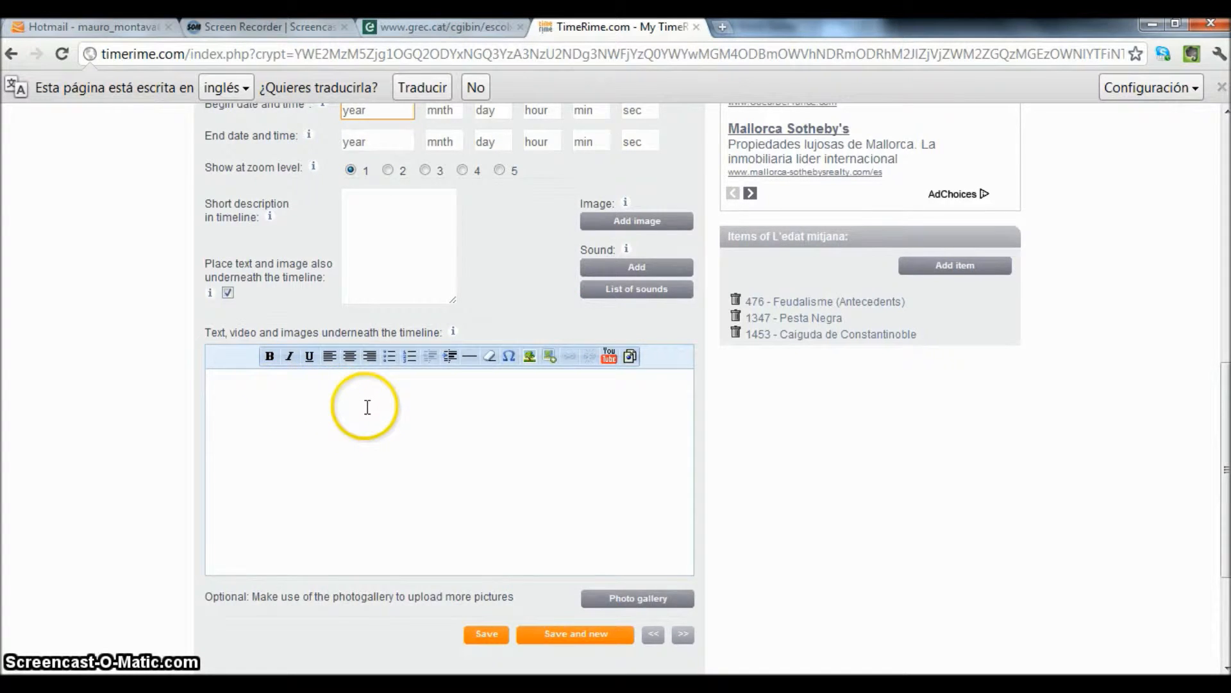
{"action": "scroll", "coordinate": [359, 407], "scroll_direction": "up", "scroll_amount": 3}
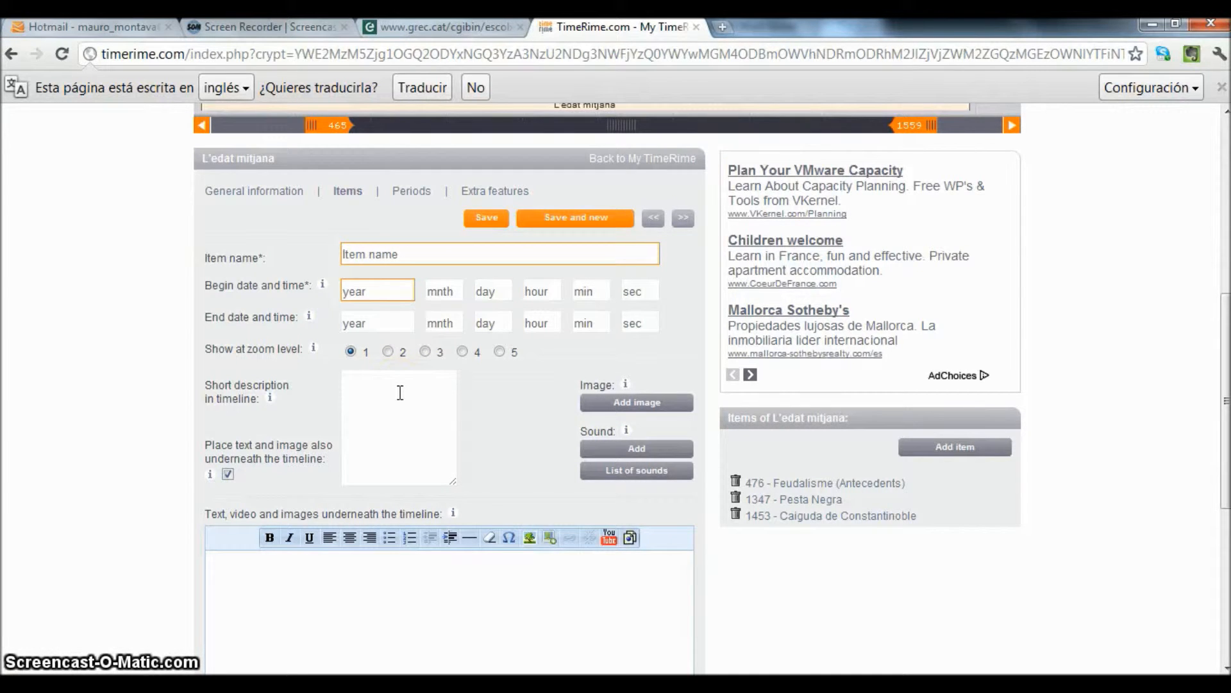
{"action": "scroll", "coordinate": [418, 442], "scroll_direction": "down", "scroll_amount": 3}
{"action": "left_click", "coordinate": [297, 420]}
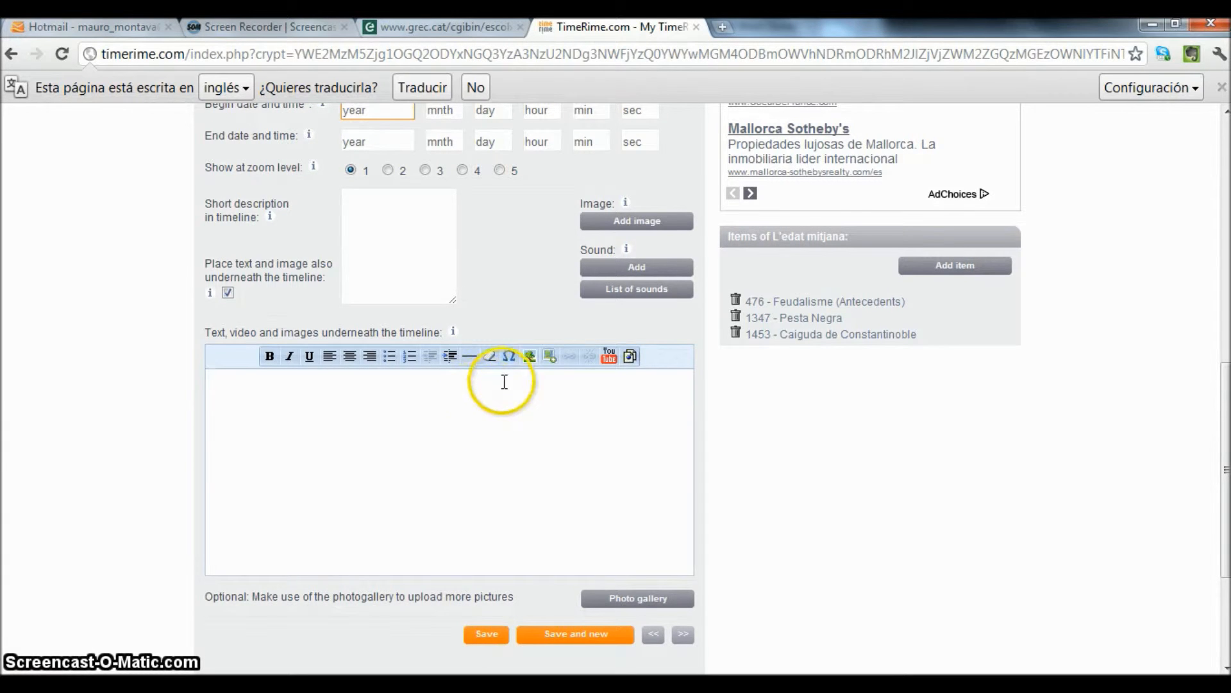
{"action": "left_click", "coordinate": [535, 359]}
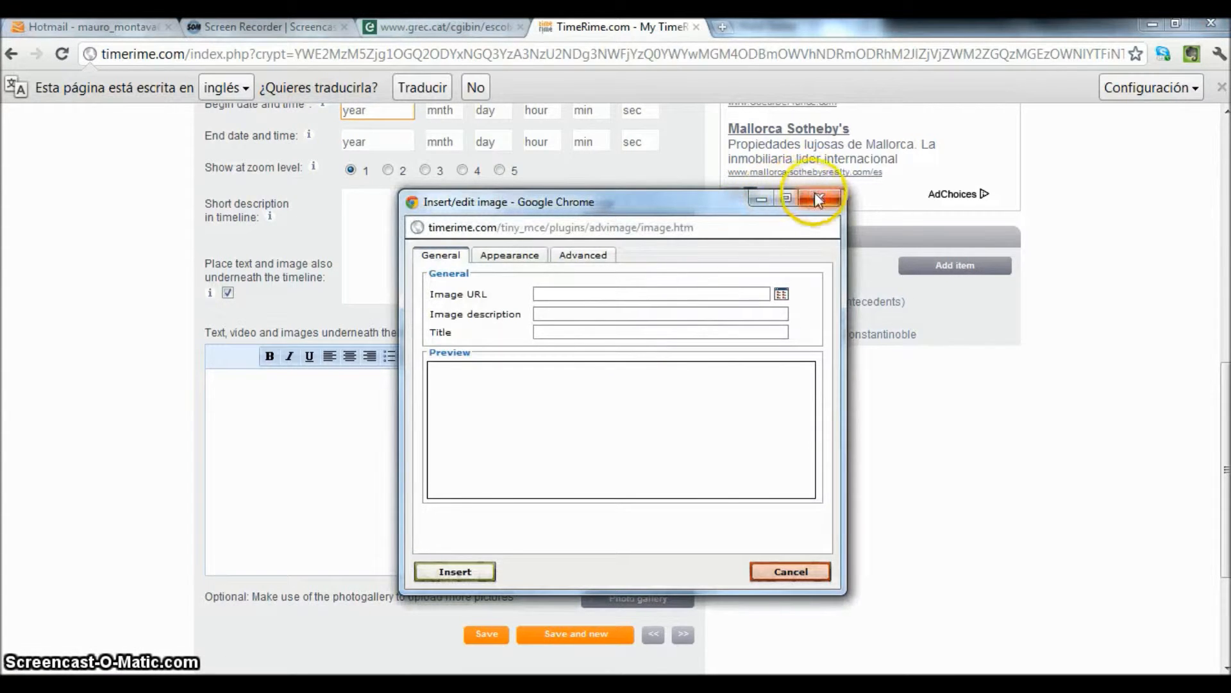
{"action": "left_click", "coordinate": [818, 199]}
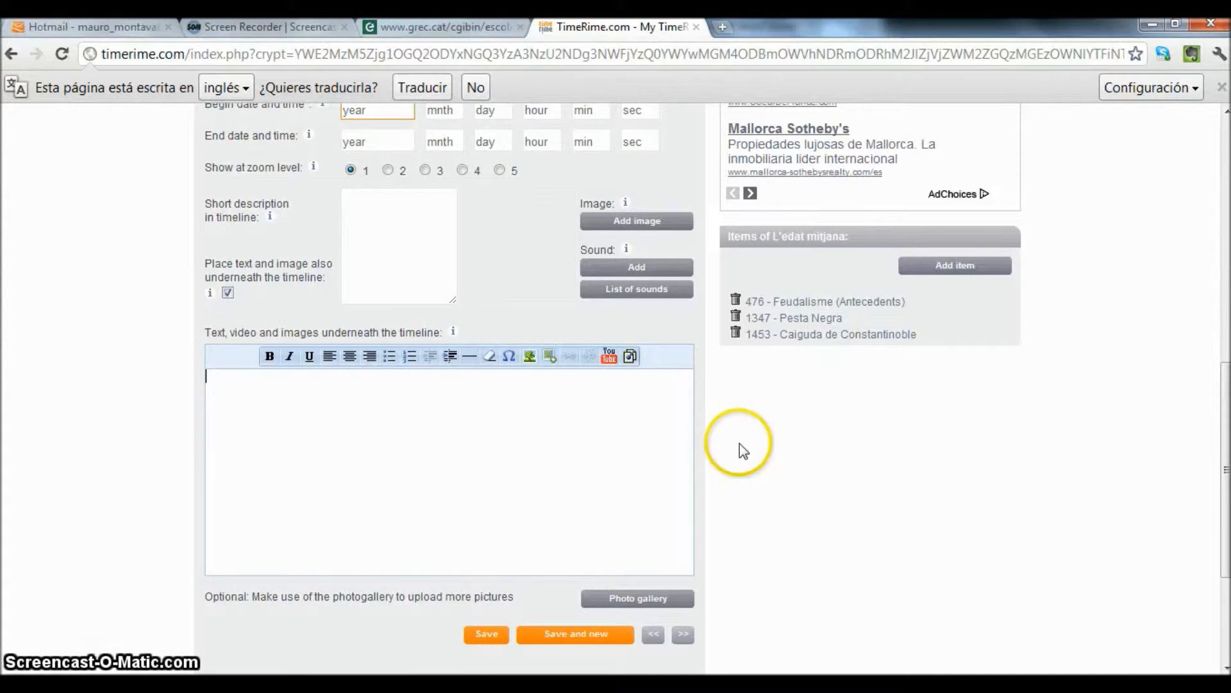
Step: Preview the Pesta Negra item on the timeline and review the list of existing items with their delete options
{"action": "scroll", "coordinate": [754, 451], "scroll_direction": "up", "scroll_amount": 8}
{"action": "mouse_move", "coordinate": [883, 283]}
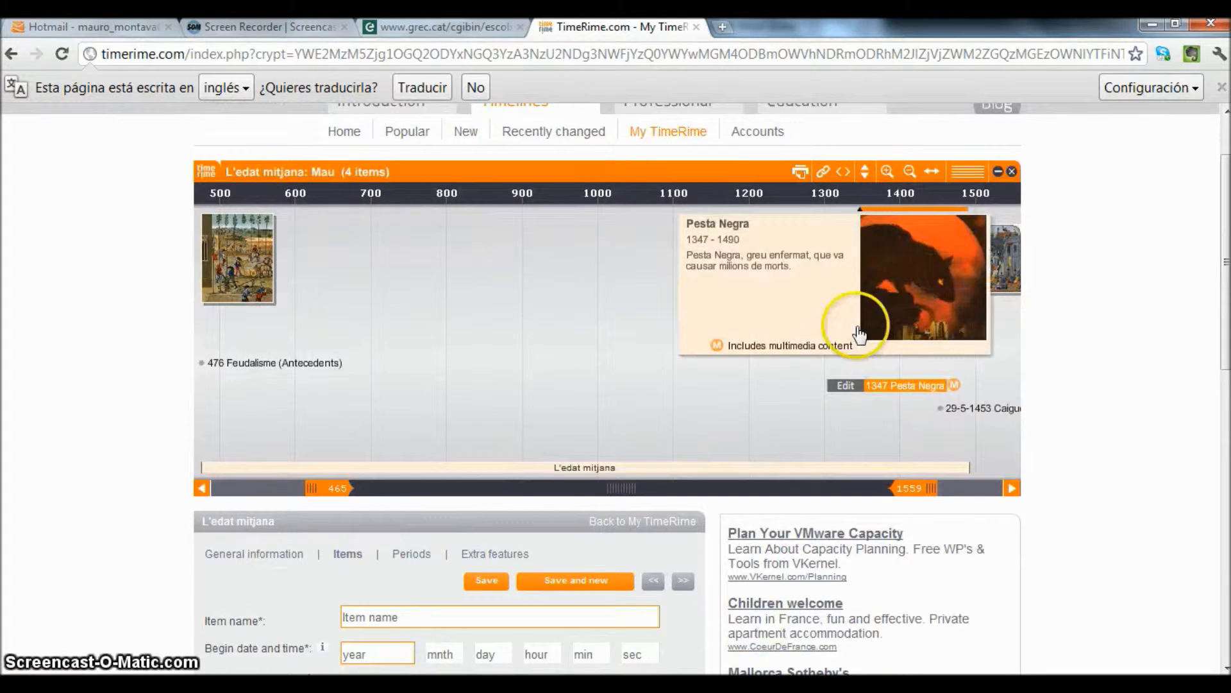
{"action": "scroll", "coordinate": [646, 317], "scroll_direction": "down", "scroll_amount": 4}
{"action": "scroll", "coordinate": [635, 311], "scroll_direction": "up", "scroll_amount": 4}
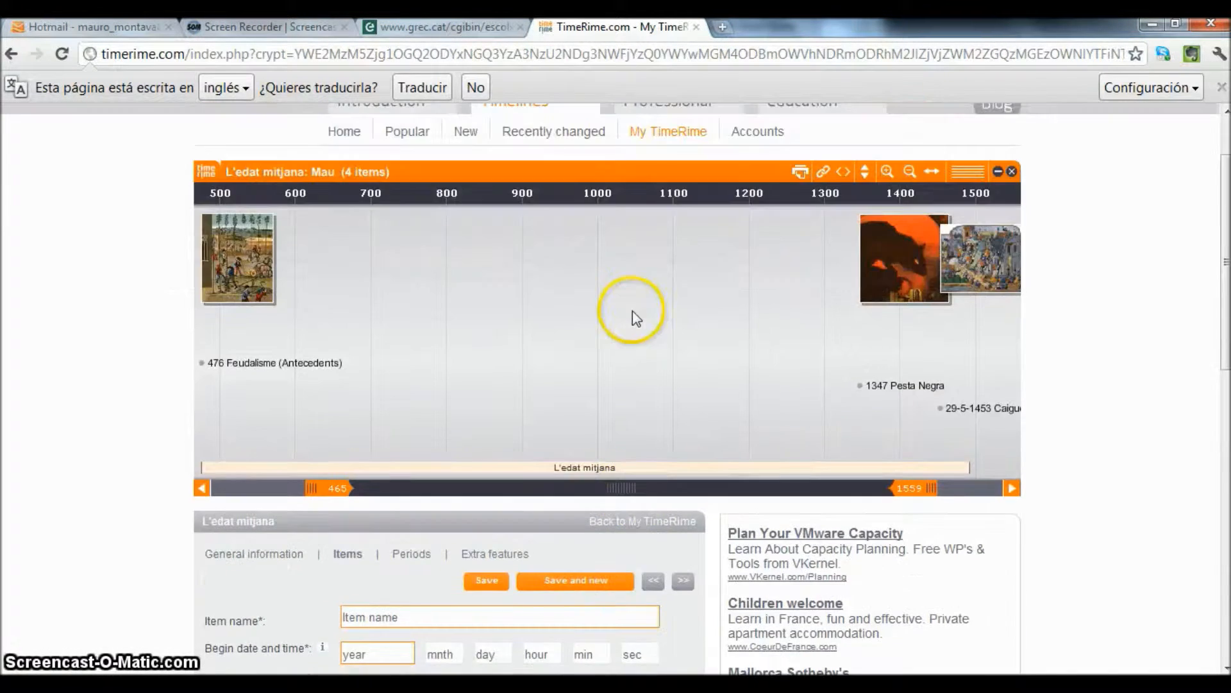
{"action": "scroll", "coordinate": [635, 310], "scroll_direction": "down", "scroll_amount": 4}
{"action": "scroll", "coordinate": [834, 490], "scroll_direction": "down", "scroll_amount": 2}
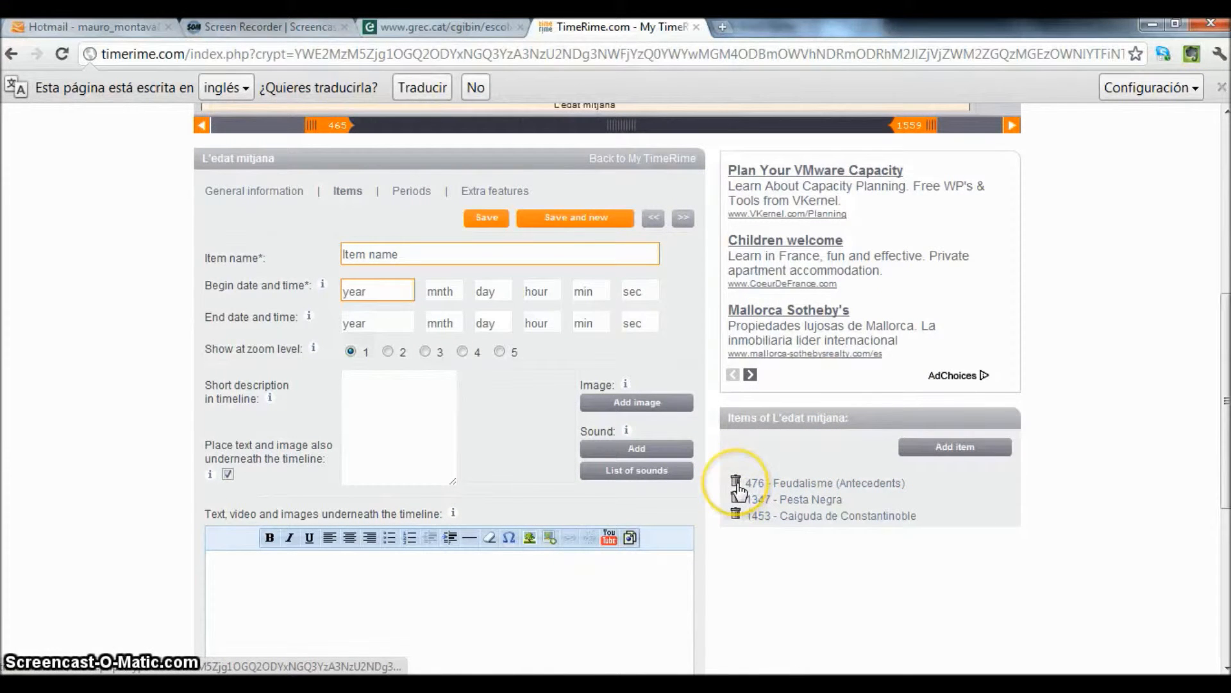
{"action": "scroll", "coordinate": [737, 487], "scroll_direction": "up", "scroll_amount": 4}
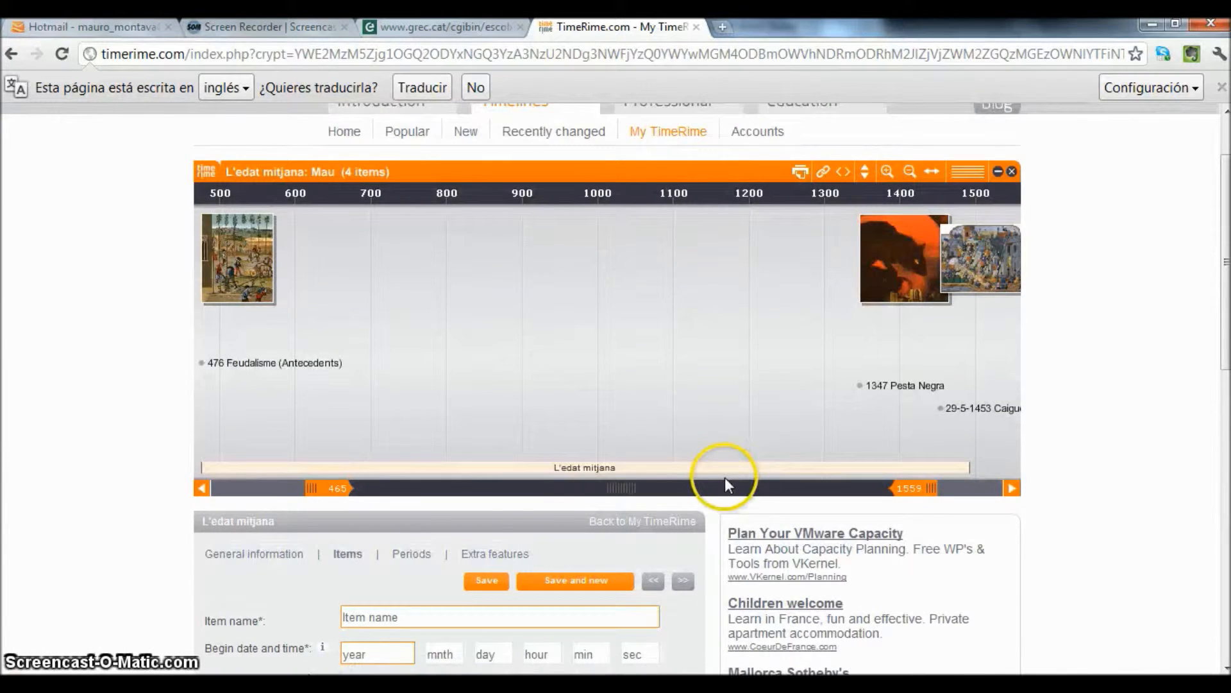
Step: Open the timeline's period editor and examine the period bar and the blank form's title, begin and end dates, and text area
{"action": "left_click", "coordinate": [414, 551]}
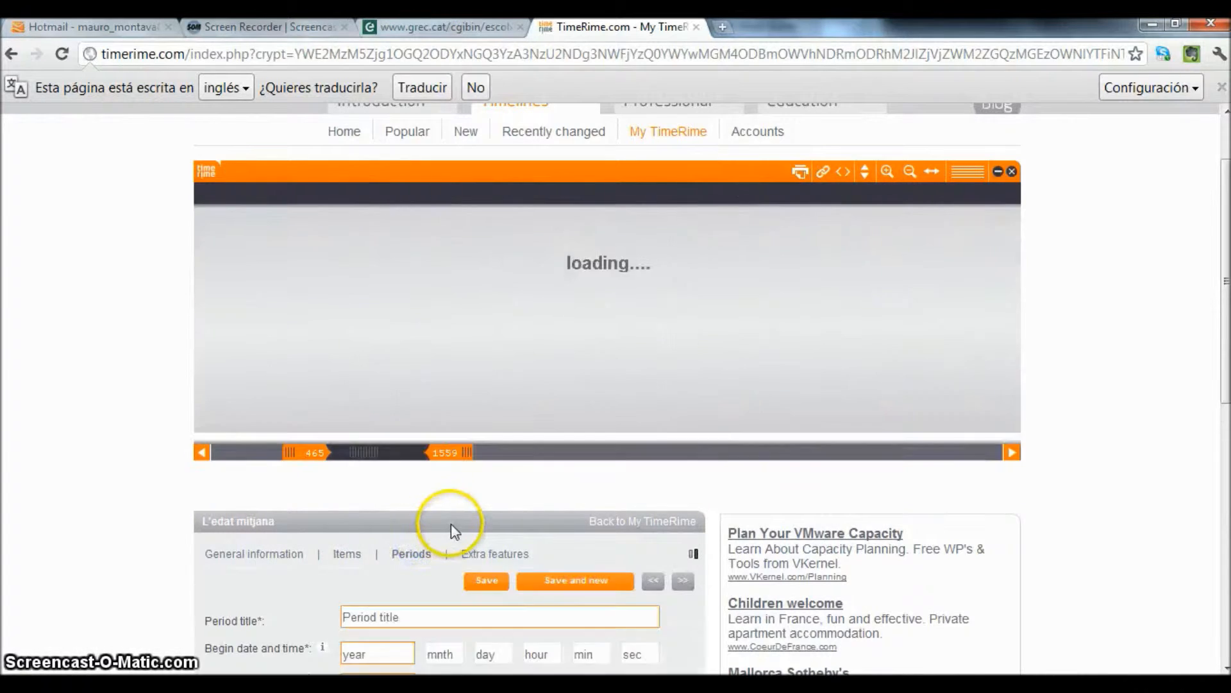
{"action": "scroll", "coordinate": [451, 525], "scroll_direction": "down", "scroll_amount": 3}
{"action": "scroll", "coordinate": [414, 500], "scroll_direction": "up", "scroll_amount": 3}
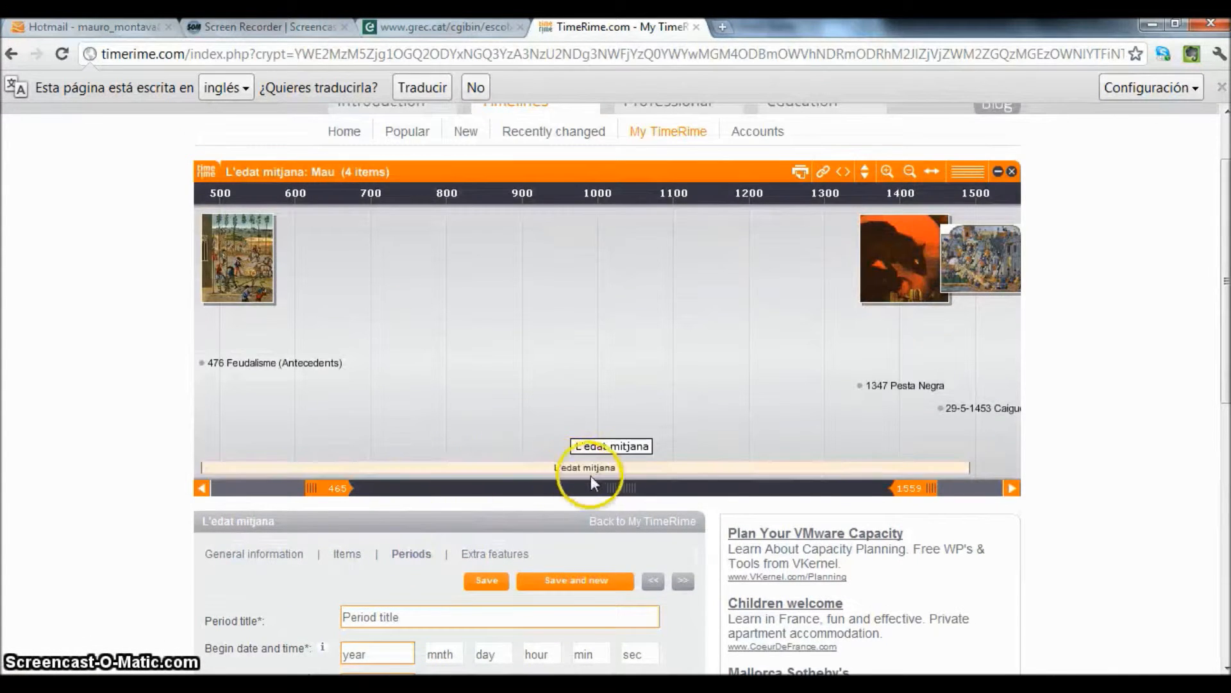
{"action": "scroll", "coordinate": [824, 613], "scroll_direction": "down", "scroll_amount": 3}
{"action": "scroll", "coordinate": [665, 542], "scroll_direction": "up", "scroll_amount": 3}
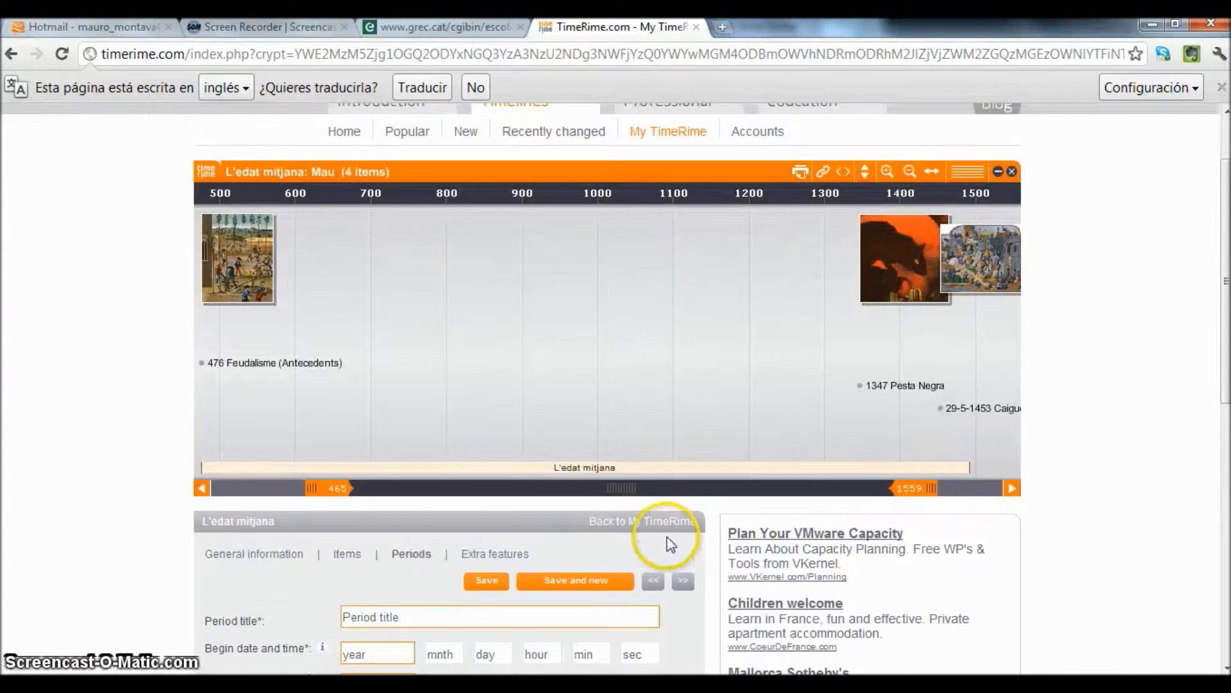
{"action": "scroll", "coordinate": [604, 539], "scroll_direction": "down", "scroll_amount": 2}
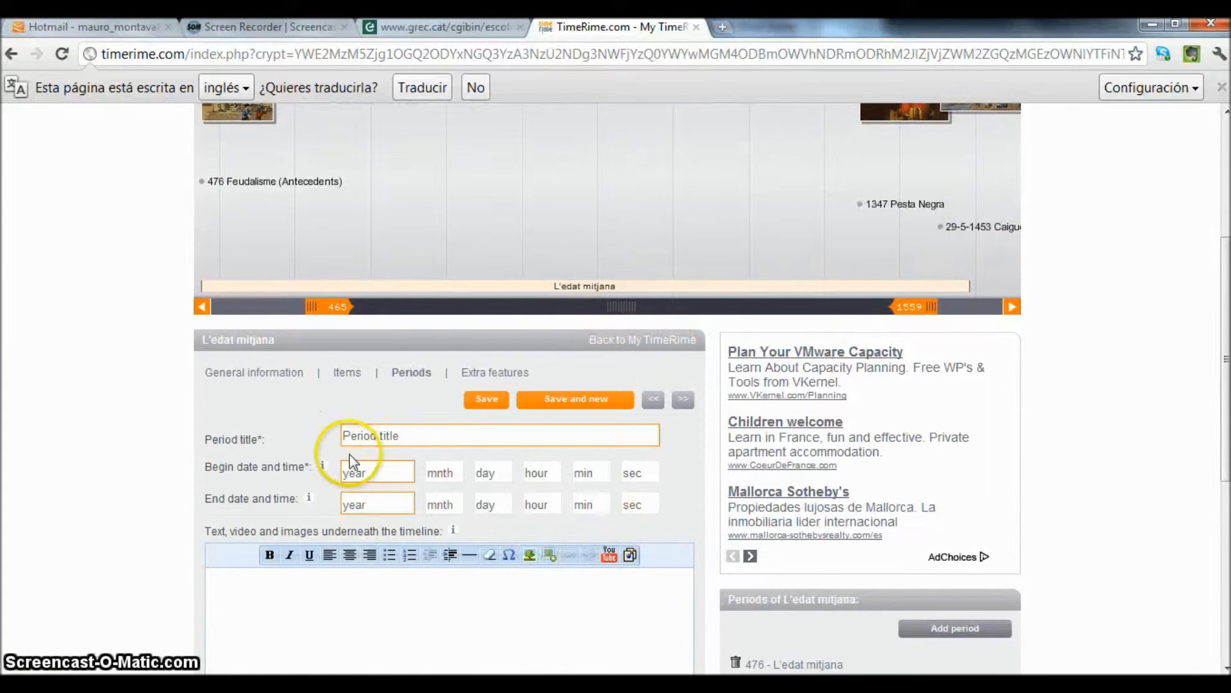
{"action": "scroll", "coordinate": [347, 576], "scroll_direction": "down", "scroll_amount": 1}
{"action": "left_click", "coordinate": [280, 511]}
{"action": "left_click", "coordinate": [437, 529]}
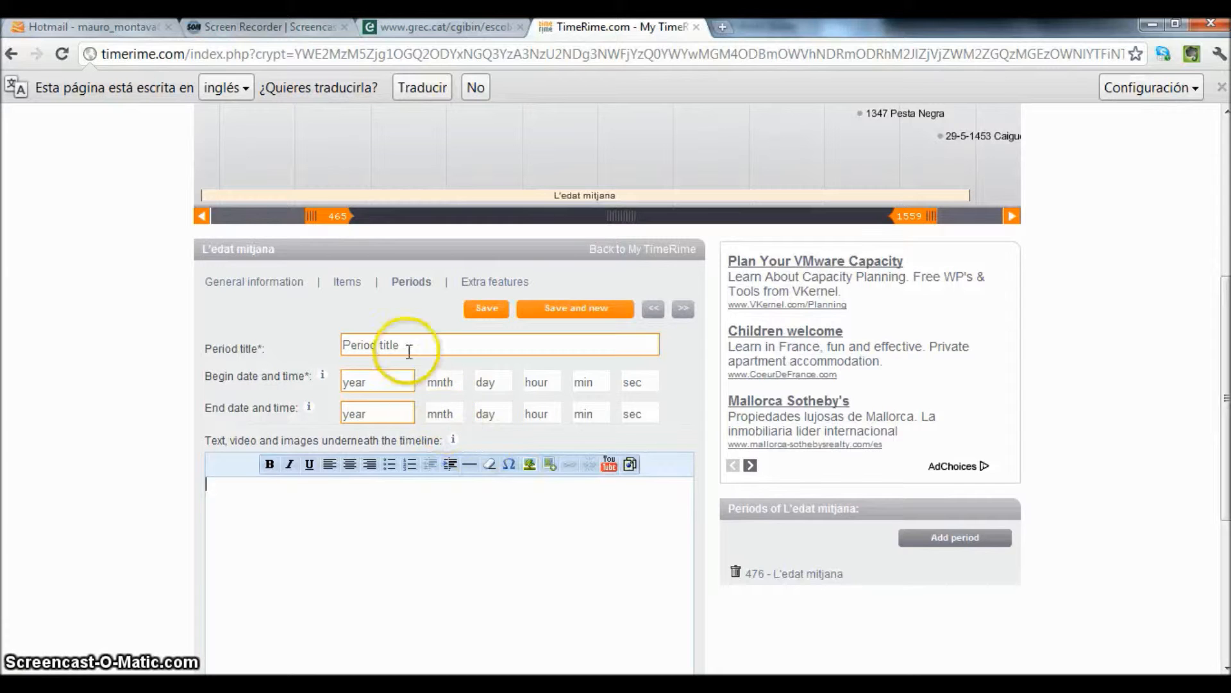
Step: Open the timeline's extra features and review the icon change, collaborator invitation and friend notification sections, returning to the timeline view
{"action": "left_click", "coordinate": [474, 281]}
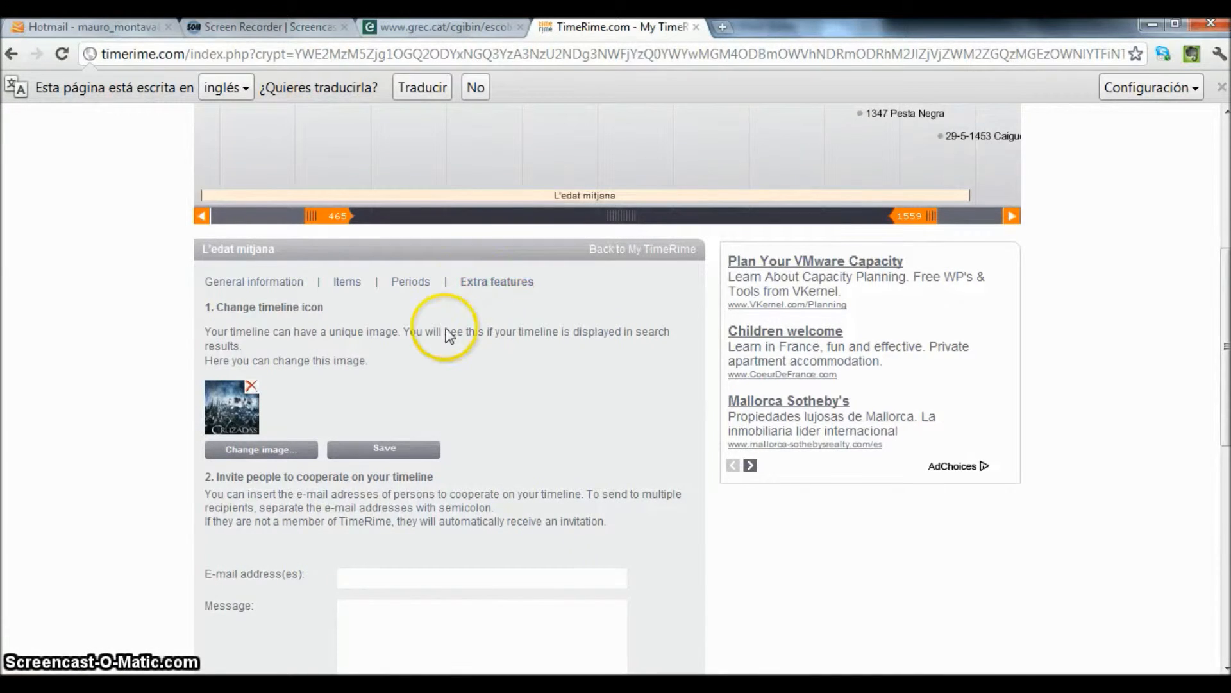
{"action": "scroll", "coordinate": [436, 346], "scroll_direction": "down", "scroll_amount": 3}
{"action": "scroll", "coordinate": [327, 282], "scroll_direction": "up", "scroll_amount": 3}
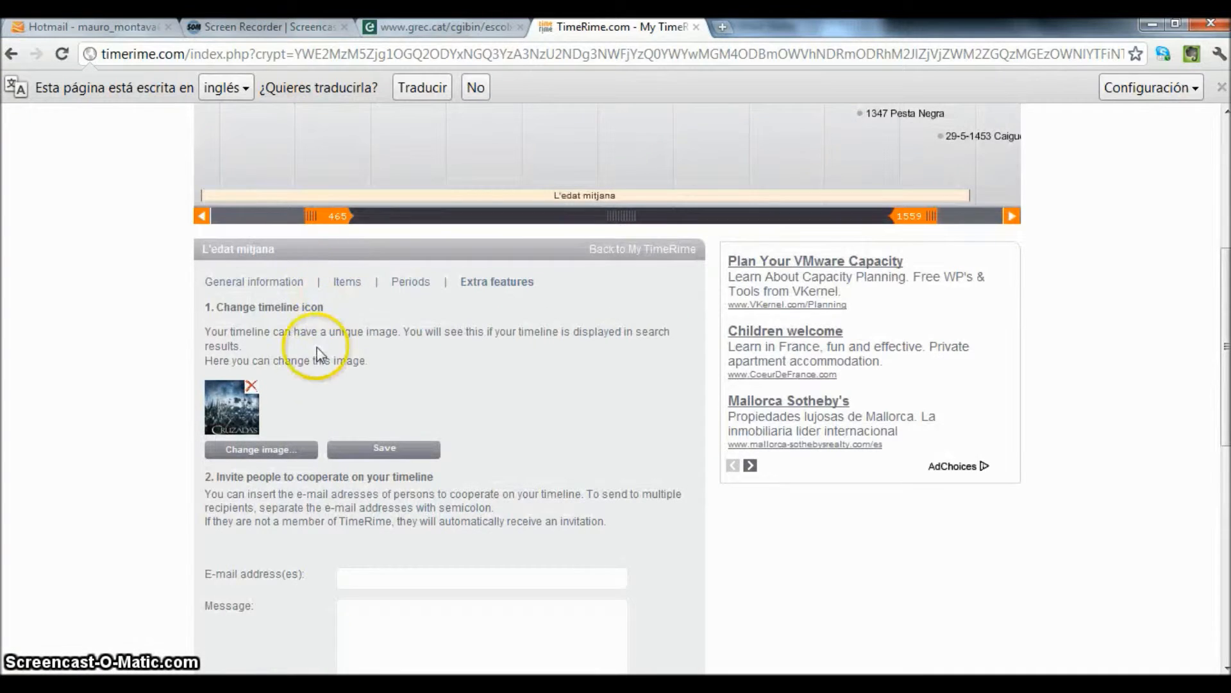
{"action": "scroll", "coordinate": [256, 398], "scroll_direction": "down", "scroll_amount": 3}
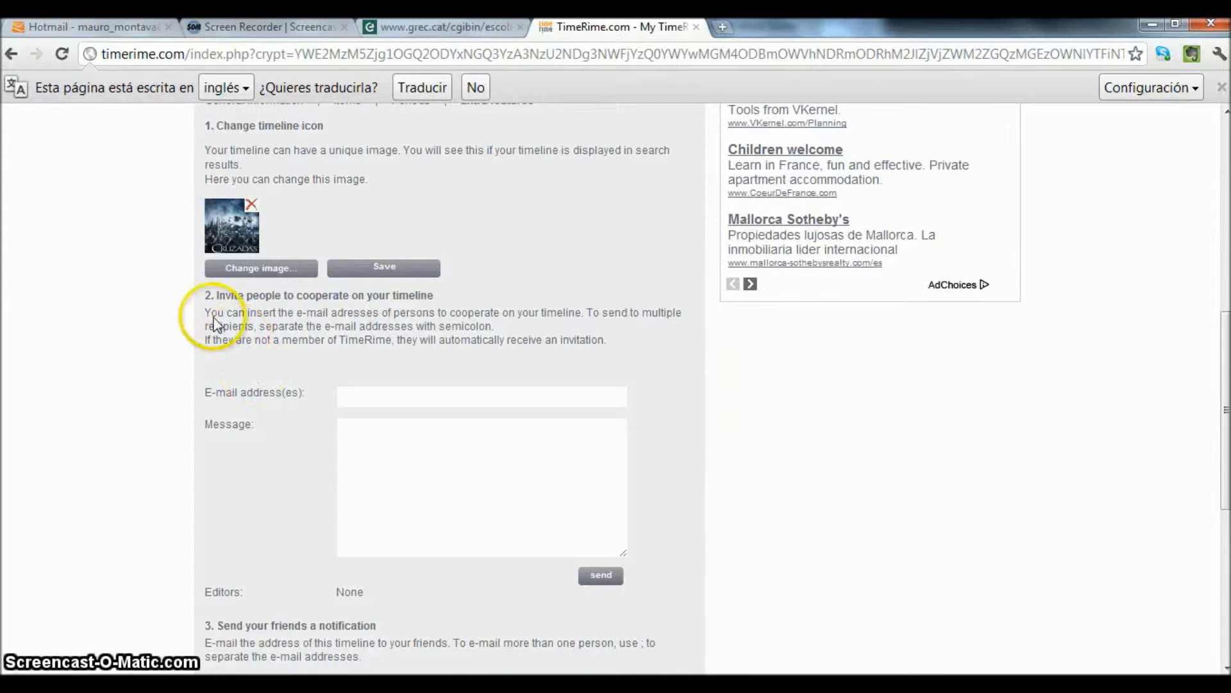
{"action": "scroll", "coordinate": [411, 443], "scroll_direction": "down", "scroll_amount": 3}
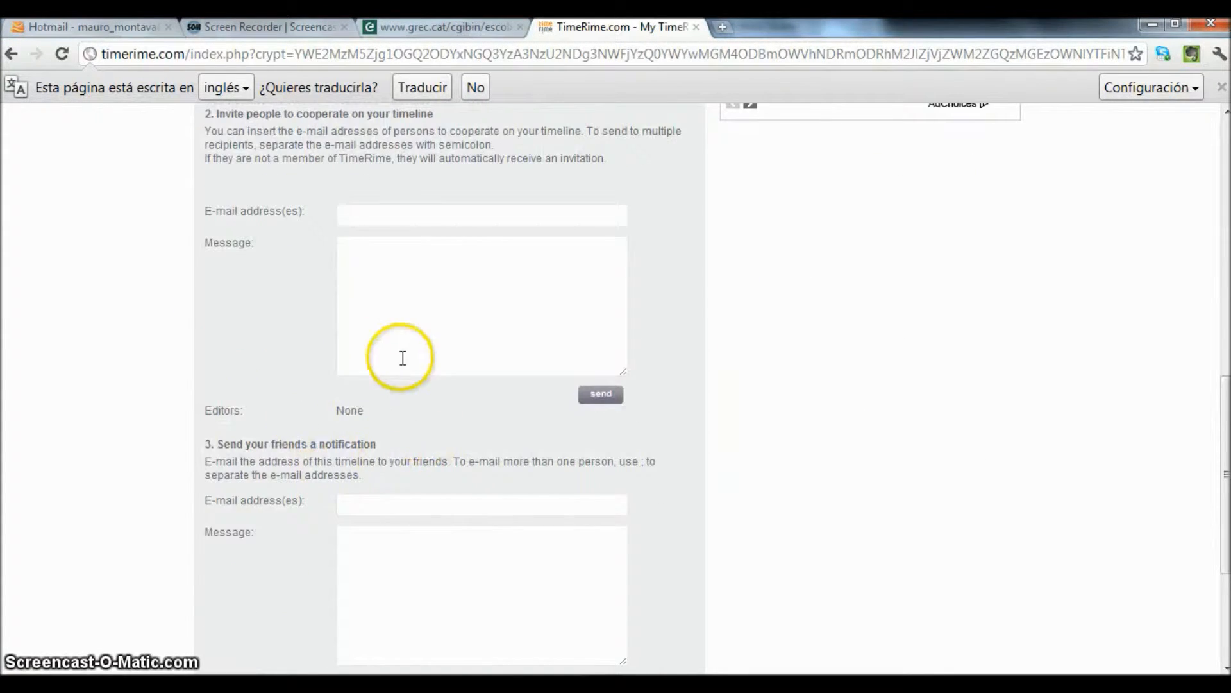
{"action": "scroll", "coordinate": [404, 357], "scroll_direction": "up", "scroll_amount": 4}
{"action": "scroll", "coordinate": [401, 385], "scroll_direction": "down", "scroll_amount": 1}
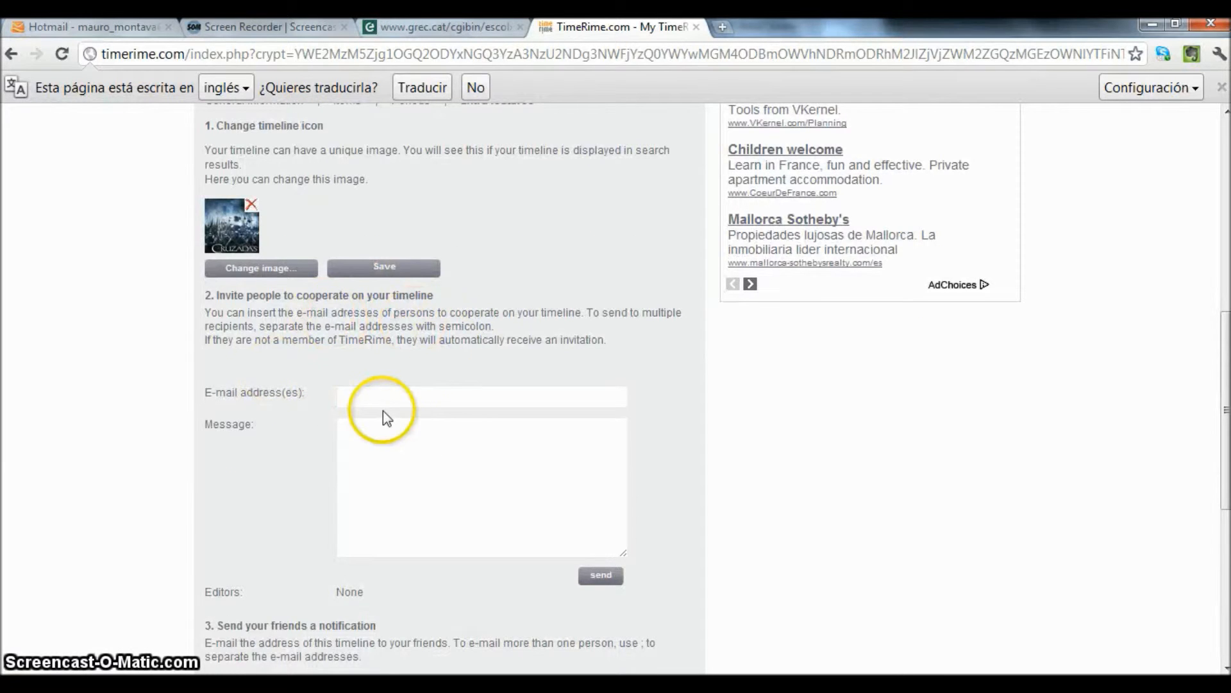
{"action": "scroll", "coordinate": [353, 402], "scroll_direction": "down", "scroll_amount": 4}
{"action": "scroll", "coordinate": [428, 449], "scroll_direction": "up", "scroll_amount": 4}
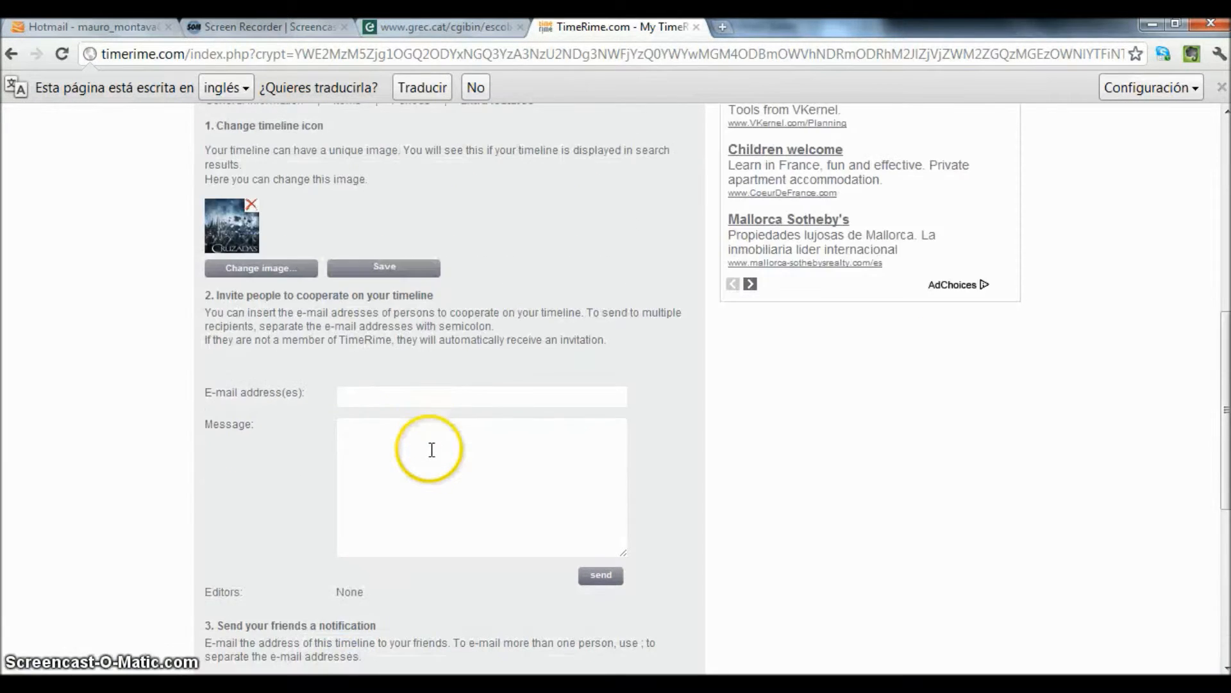
{"action": "scroll", "coordinate": [431, 449], "scroll_direction": "up", "scroll_amount": 5}
{"action": "scroll", "coordinate": [434, 453], "scroll_direction": "up", "scroll_amount": 3}
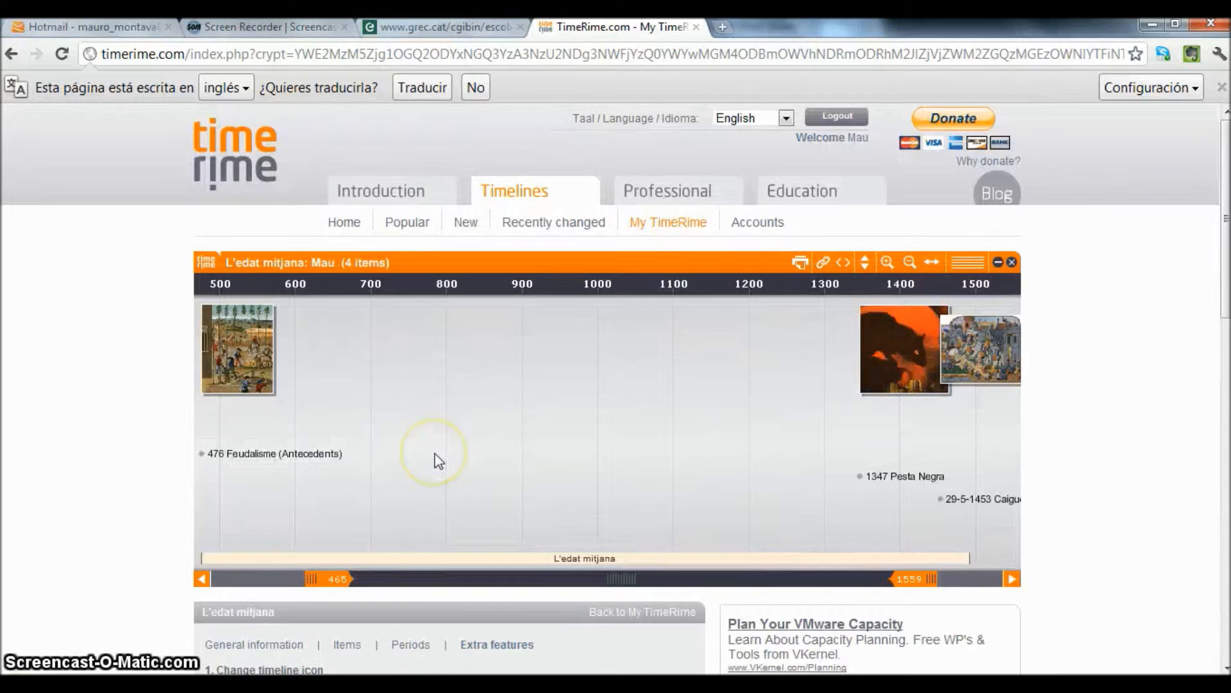